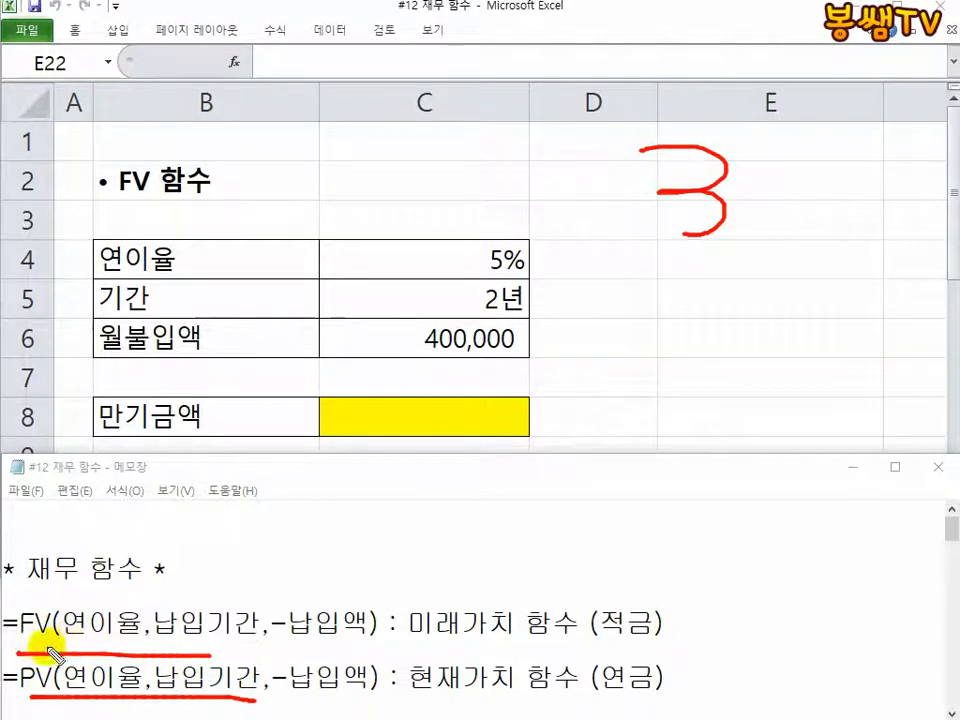
mouse_move(11, 644)
left_mouse_down()
mouse_move(340, 655)
mouse_move(381, 606)
mouse_move(13, 614)
mouse_move(10, 635)
mouse_move(72, 662)
left_mouse_up()
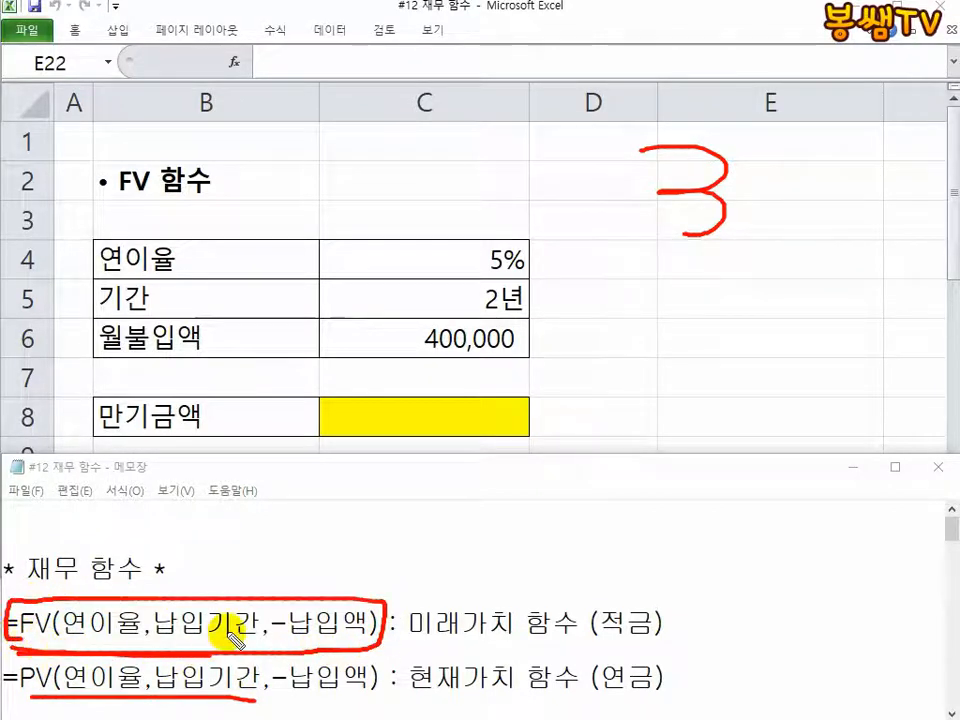
key("Escape")
- Insert blank lines between the FV and PV syntax lines in the Notepad notes
left_click(275, 651)
key("Return")
key("Return")
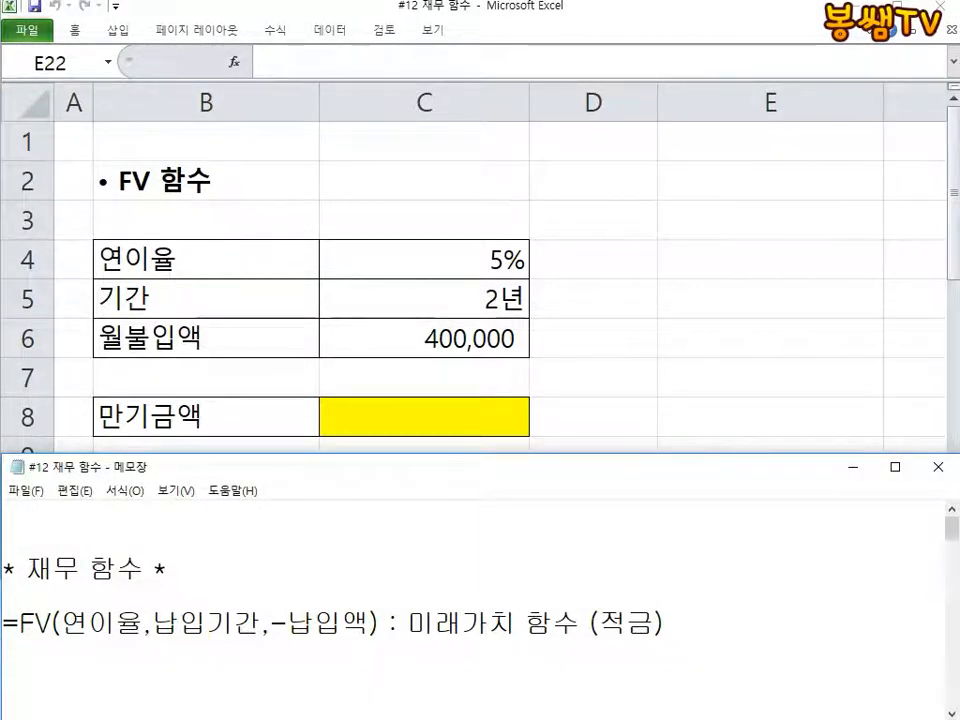
- Select FV in the notes, then switch to Excel and shorten its window so the notes stay readable below
left_click_drag(17, 624, 48, 623)
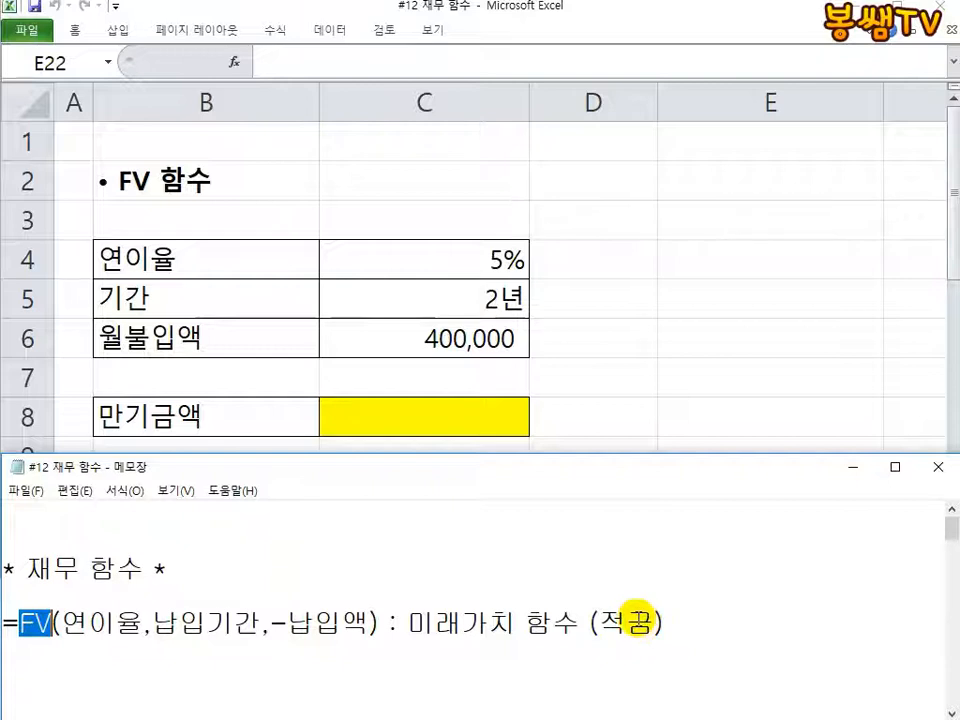
key("alt+Tab")
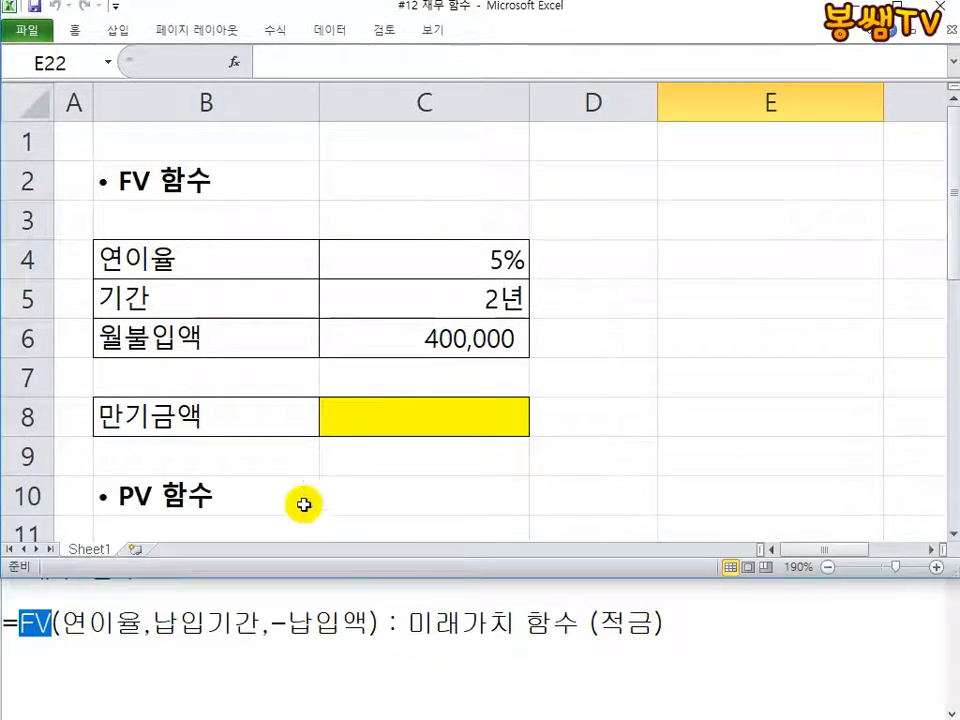
left_click_drag(326, 578, 325, 483)
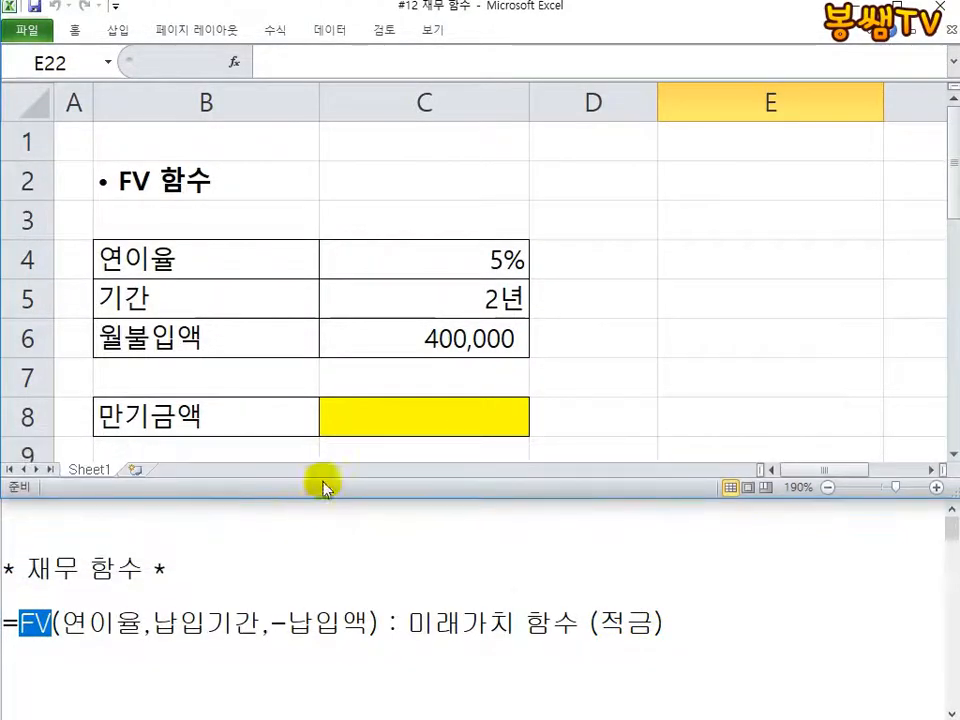
- Start an FV formula in the 만기금액 cell C8, using the annual rate in C4 as its first argument
left_click(345, 448)
left_click(349, 429)
type("=FV(")
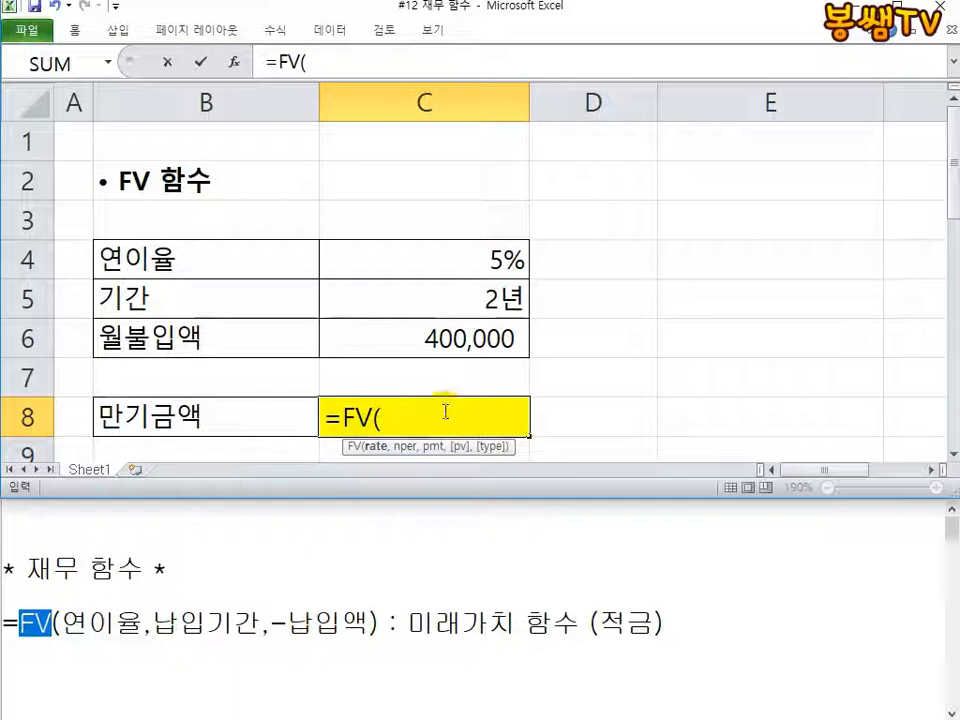
left_click(431, 261)
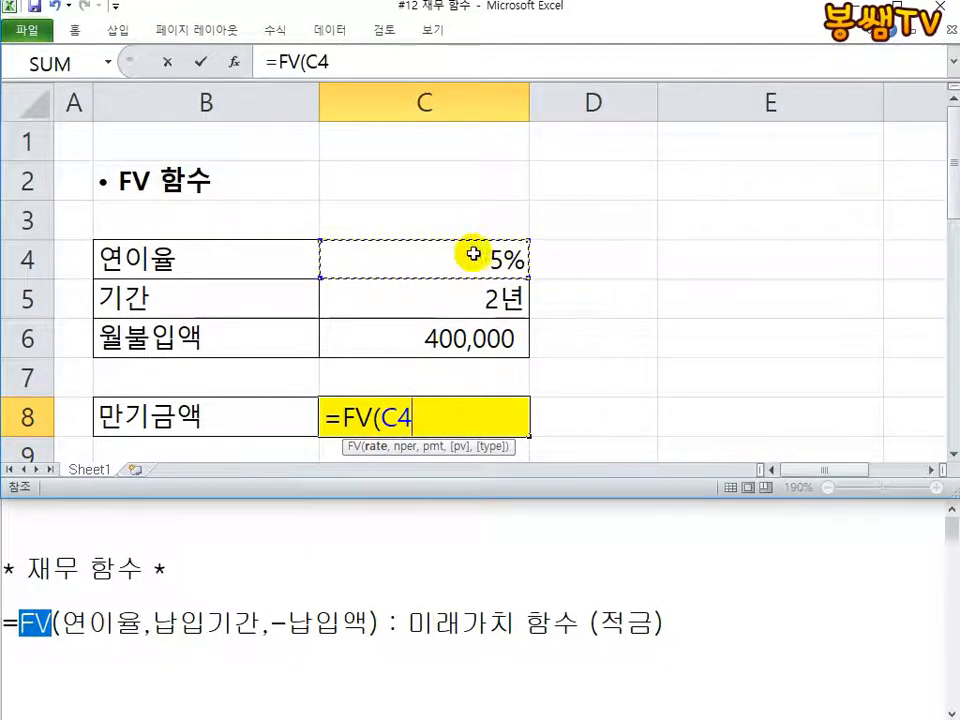
left_click(919, 5)
mouse_move(321, 435)
left_mouse_down()
mouse_move(372, 435)
mouse_move(347, 261)
mouse_move(427, 168)
left_mouse_up()
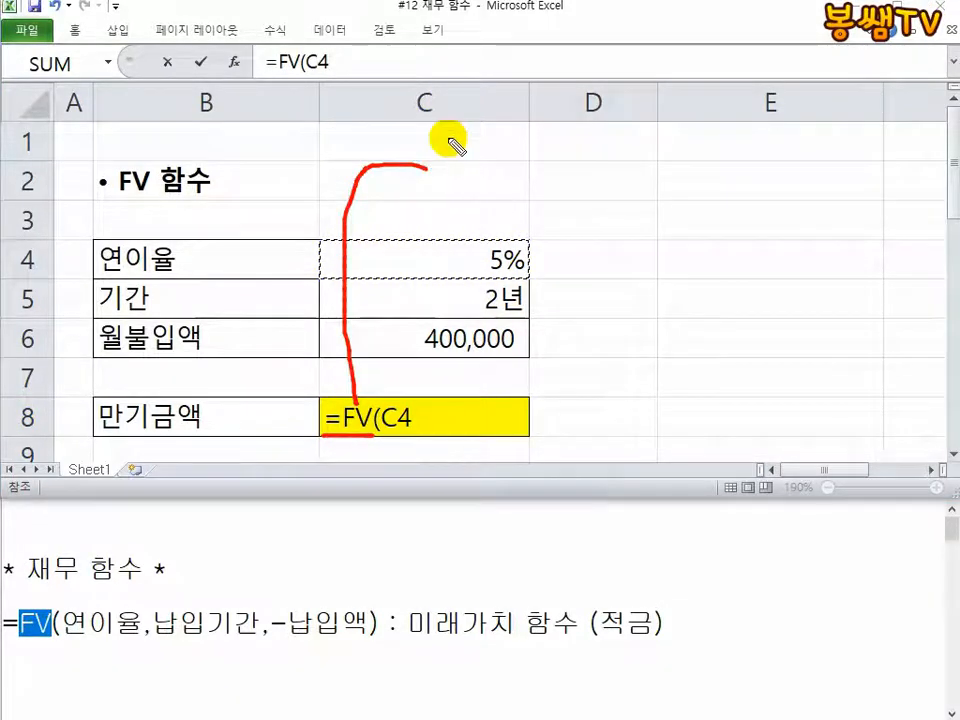
mouse_move(422, 76)
left_mouse_down()
mouse_move(432, 106)
mouse_move(461, 108)
mouse_move(499, 88)
mouse_move(523, 90)
mouse_move(520, 104)
mouse_move(560, 114)
left_mouse_up()
mouse_move(592, 62)
left_mouse_down()
mouse_move(647, 86)
mouse_move(686, 81)
mouse_move(690, 118)
left_mouse_up()
mouse_move(708, 64)
left_mouse_down()
mouse_move(686, 86)
mouse_move(739, 101)
left_mouse_up()
left_click_drag(765, 58, 761, 124)
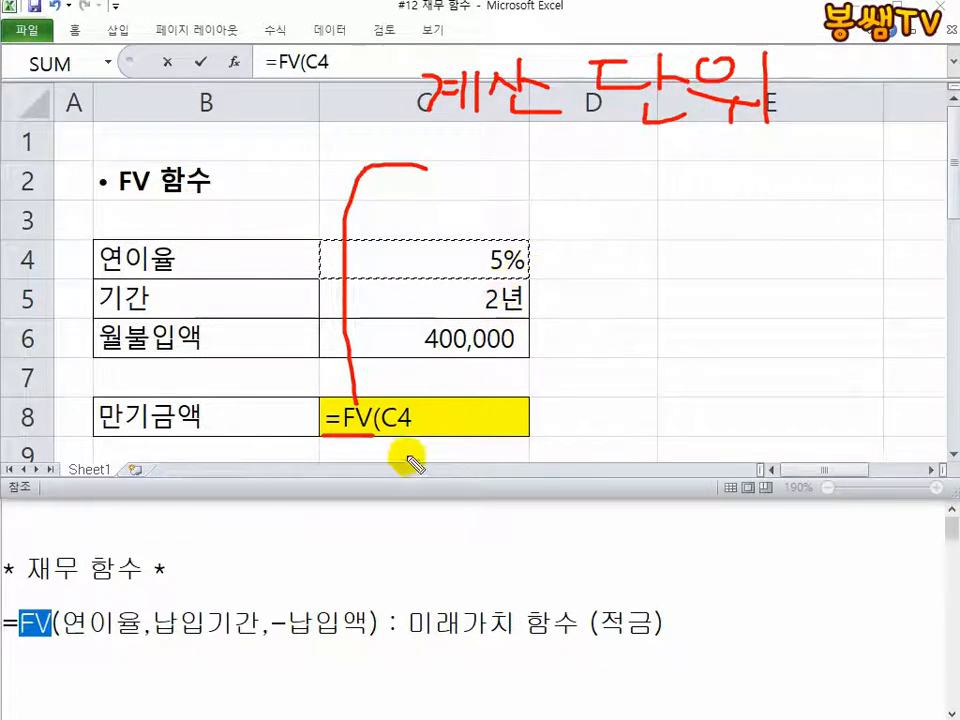
left_click_drag(404, 442, 446, 427)
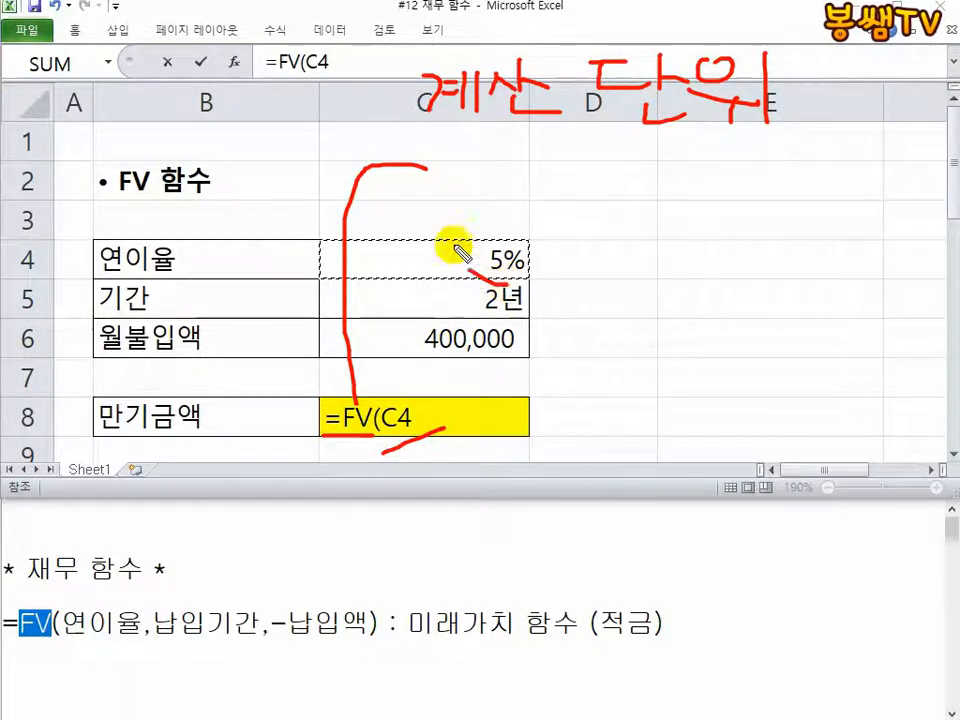
mouse_move(470, 222)
left_mouse_down()
mouse_move(403, 411)
mouse_move(425, 390)
left_mouse_up()
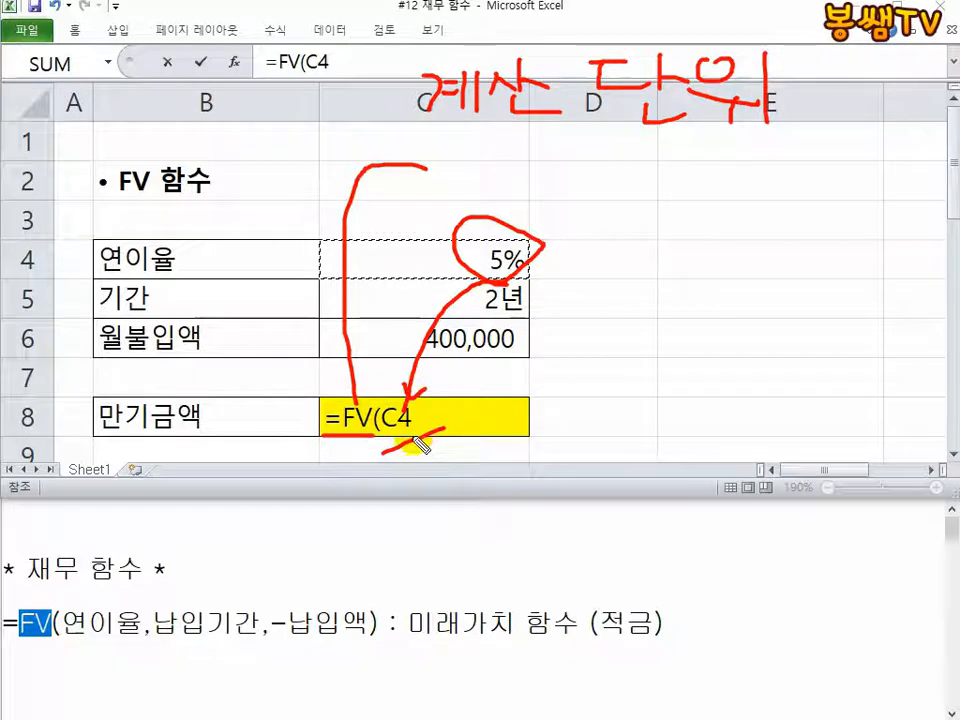
left_click_drag(576, 229, 534, 304)
mouse_move(586, 267)
left_mouse_down()
mouse_move(580, 297)
mouse_move(648, 288)
mouse_move(561, 184)
mouse_move(587, 316)
mouse_move(476, 186)
mouse_move(611, 349)
mouse_move(407, 381)
mouse_move(422, 396)
mouse_move(437, 363)
left_mouse_up()
left_click(438, 394)
mouse_move(435, 360)
left_mouse_down()
mouse_move(435, 430)
mouse_move(428, 421)
left_mouse_up()
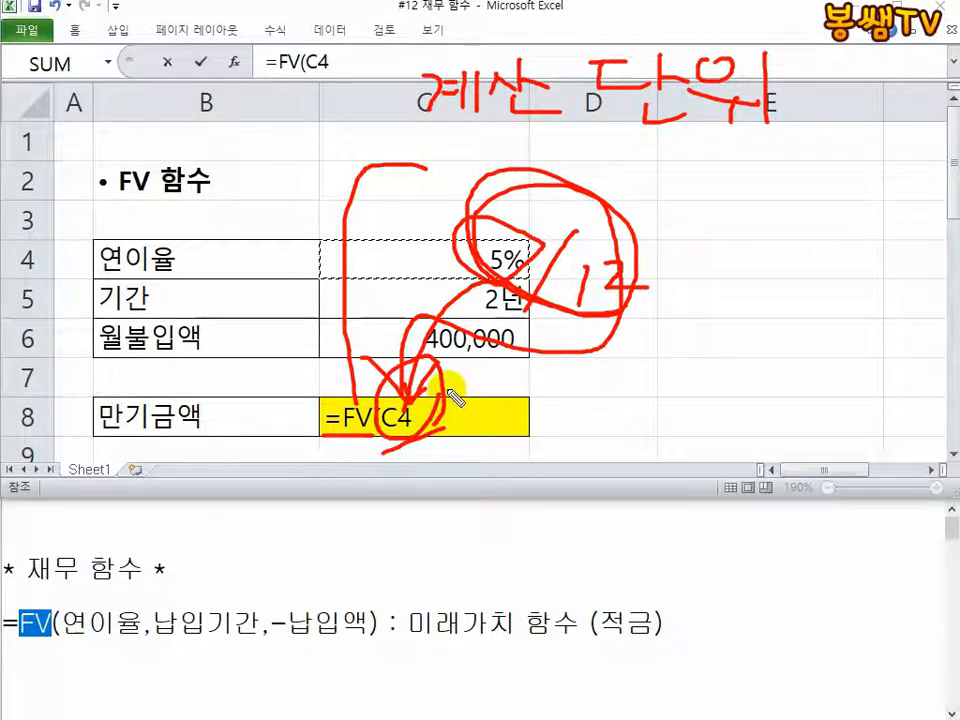
key("Escape")
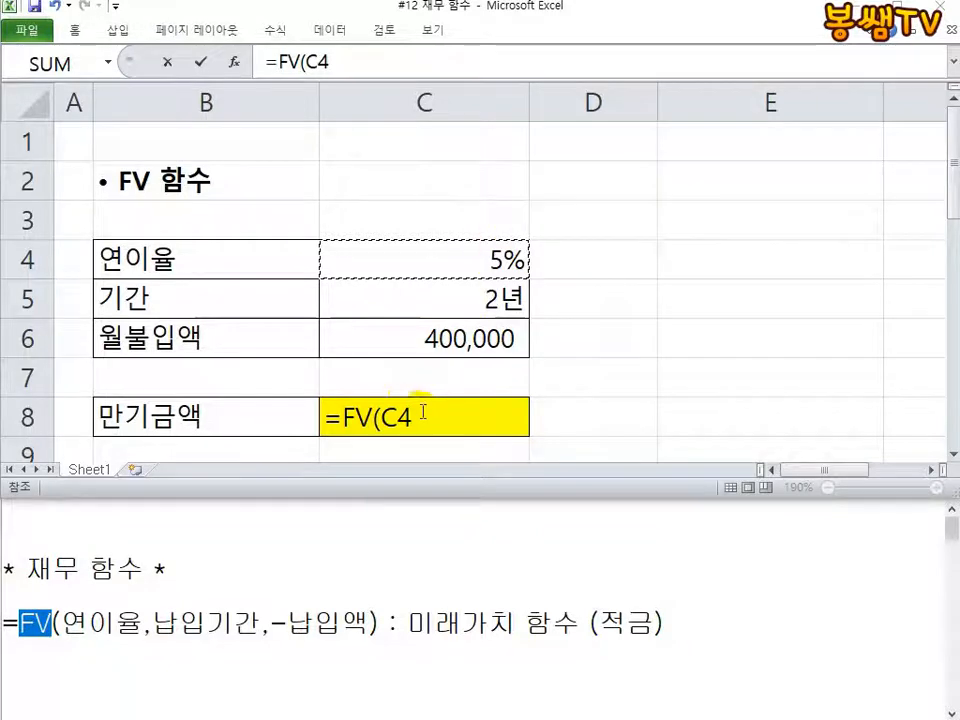
- Make the rate argument monthly as C4/12 and enter C5*12 as the number of payment periods
left_click(423, 412)
type("/")
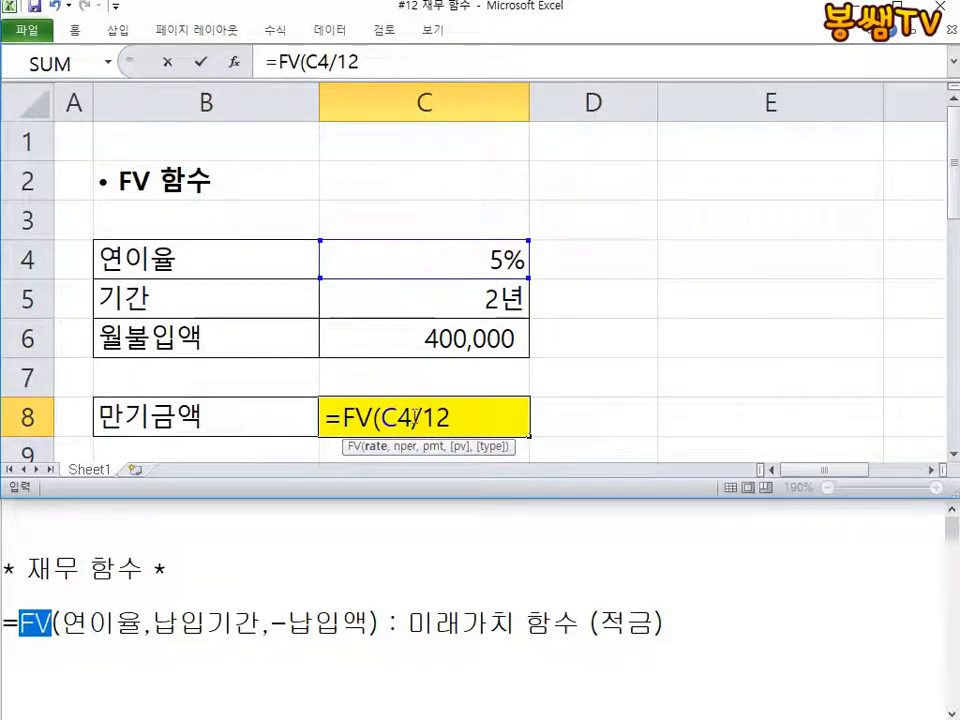
type("12,")
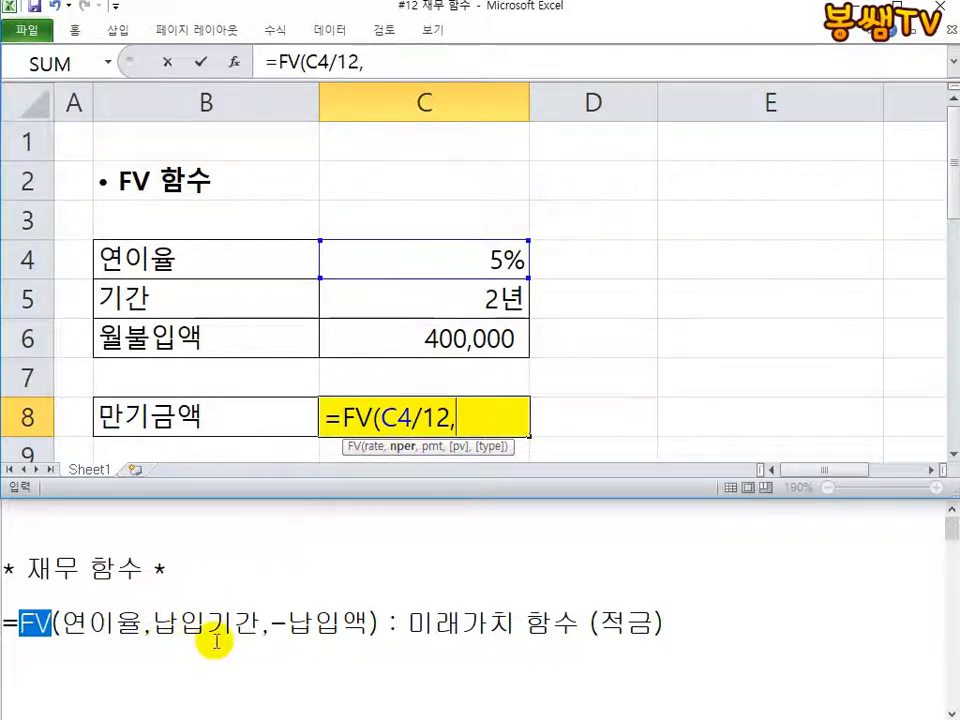
left_click(508, 300)
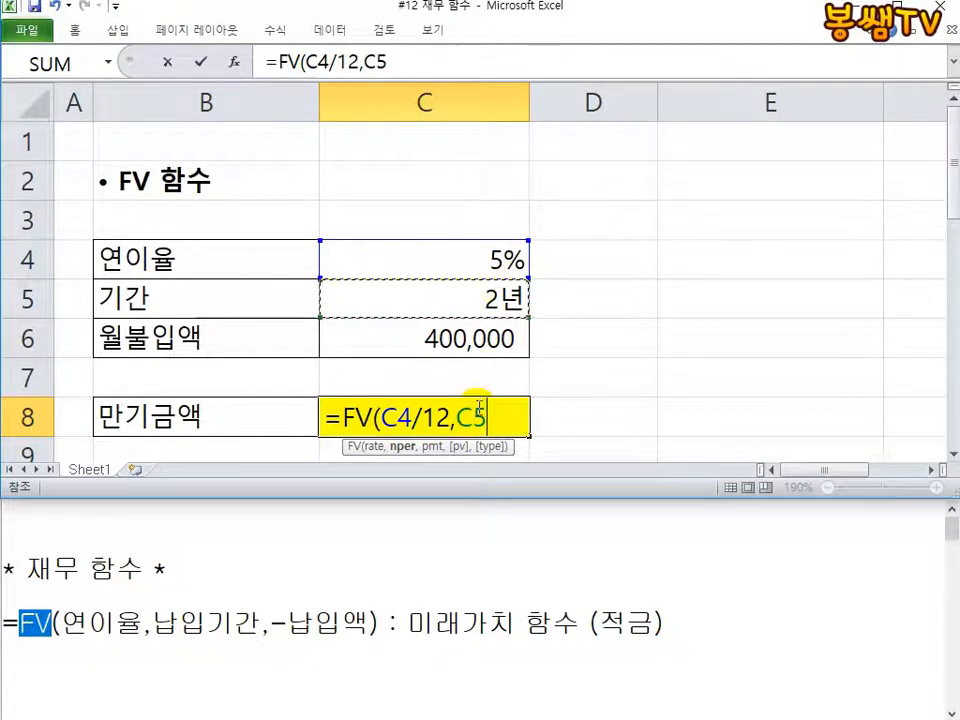
type("*")
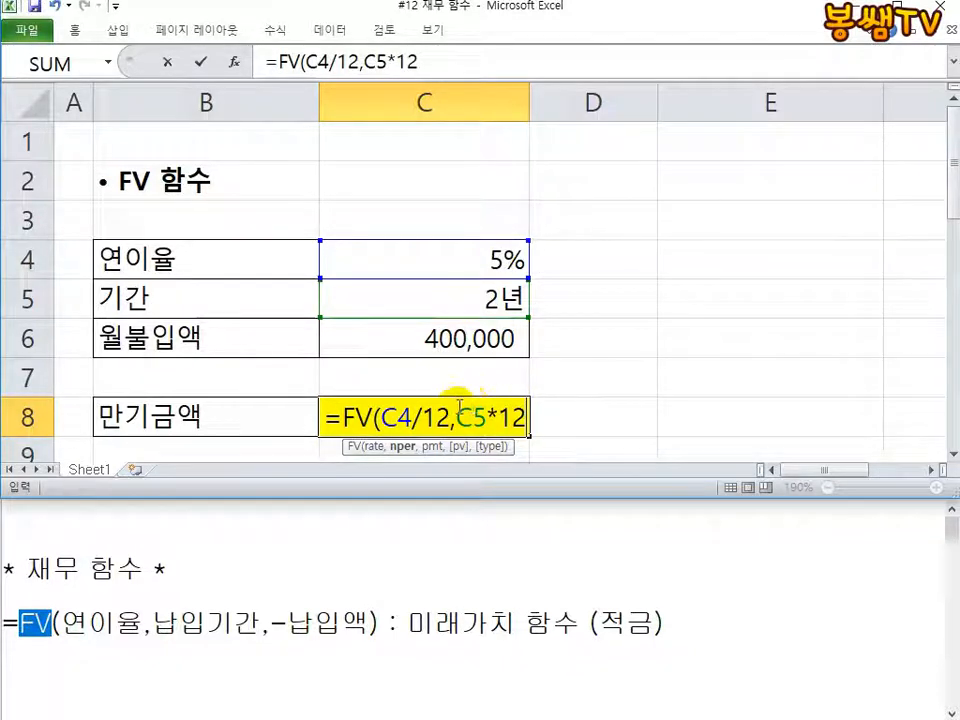
- Complete the formula in C8 with the negative monthly payment -C6, giving =FV(C4/12,C5*12,-C6)
type(",-")
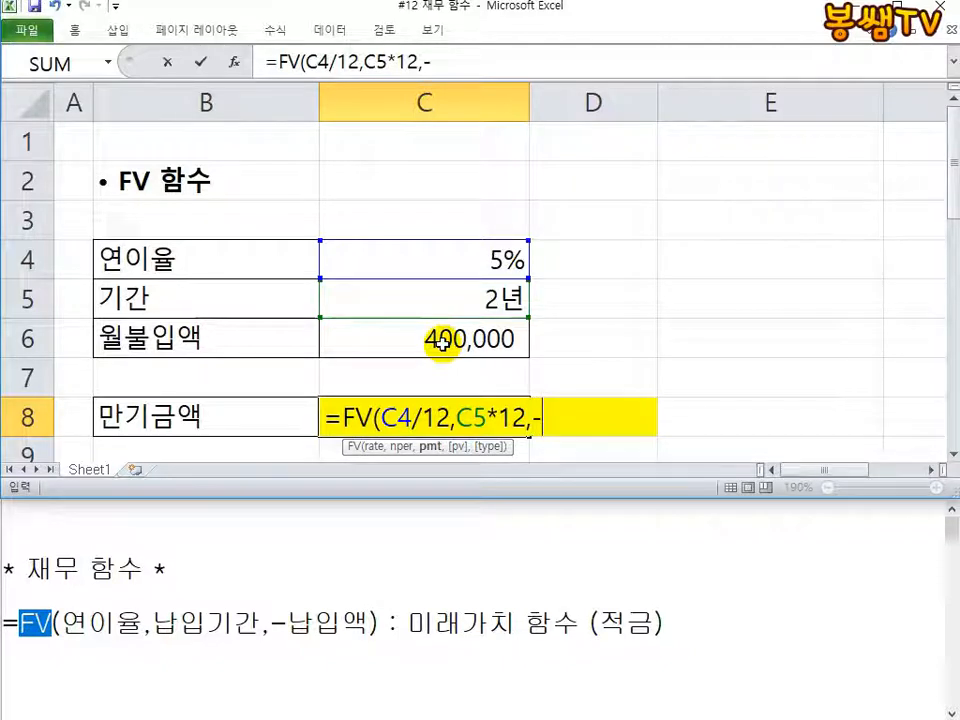
left_click(441, 341)
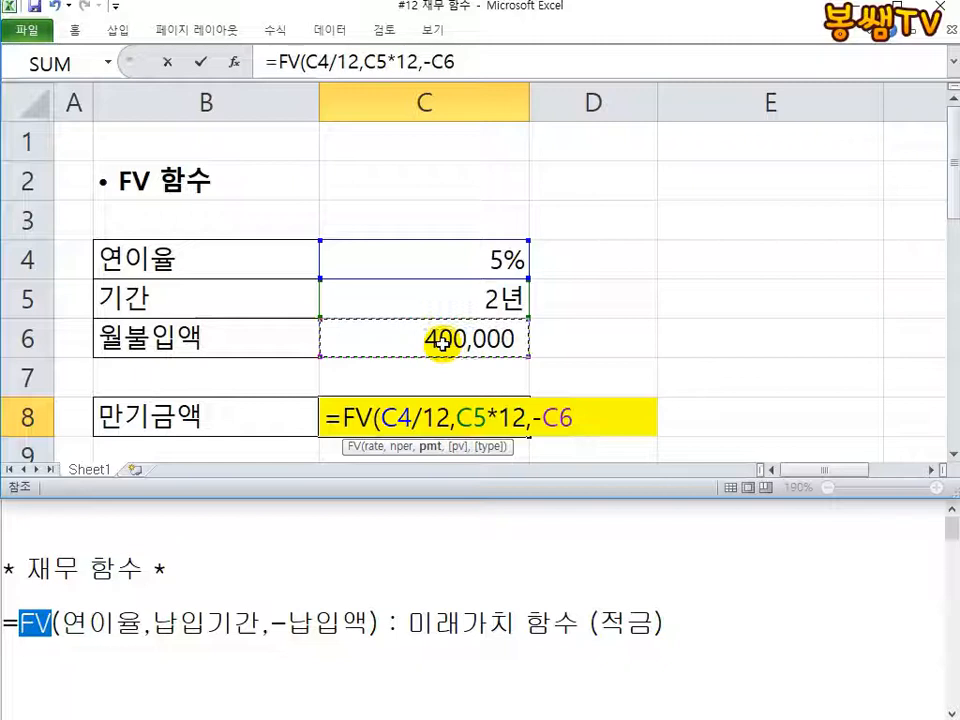
type(")")
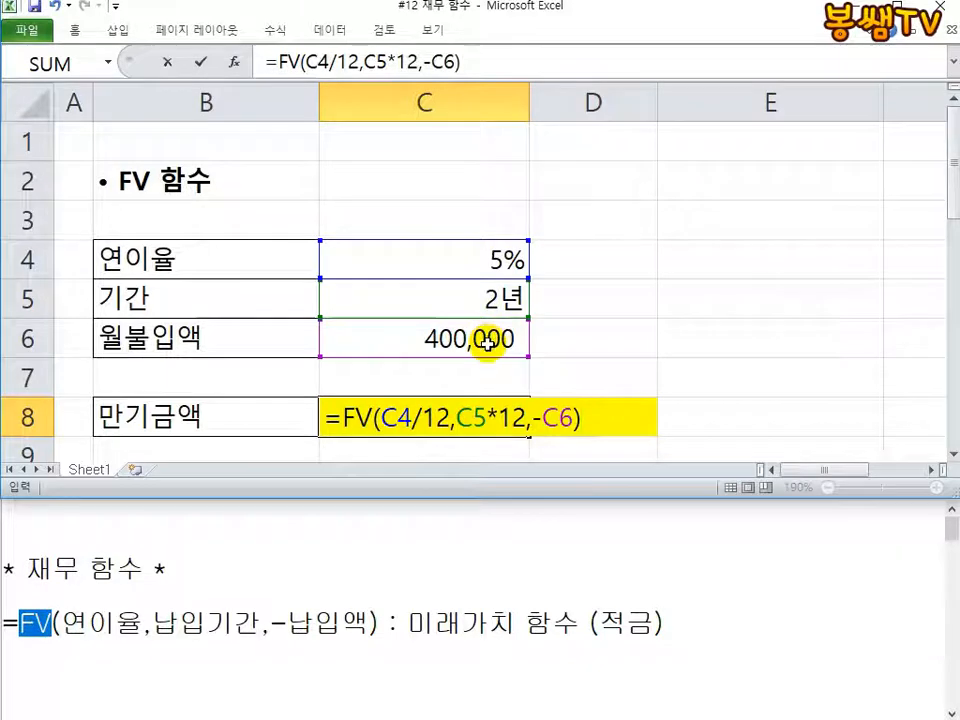
key("Return")
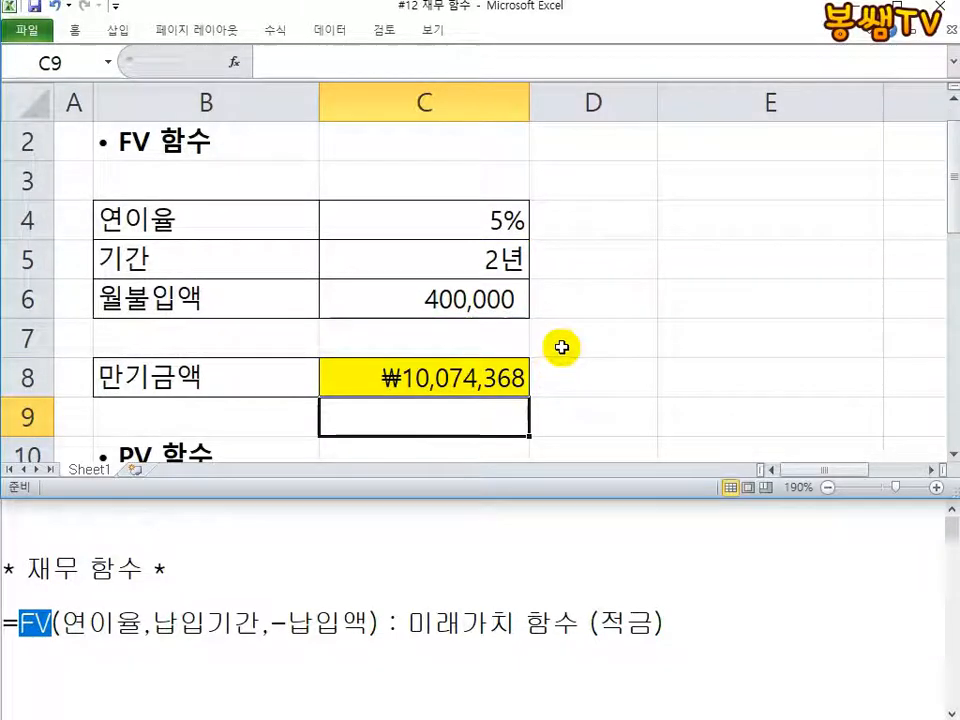
- Examine the FV formula in C8 against the syntax in the notes, including the *12 period conversion and the minus sign
double_click(465, 379)
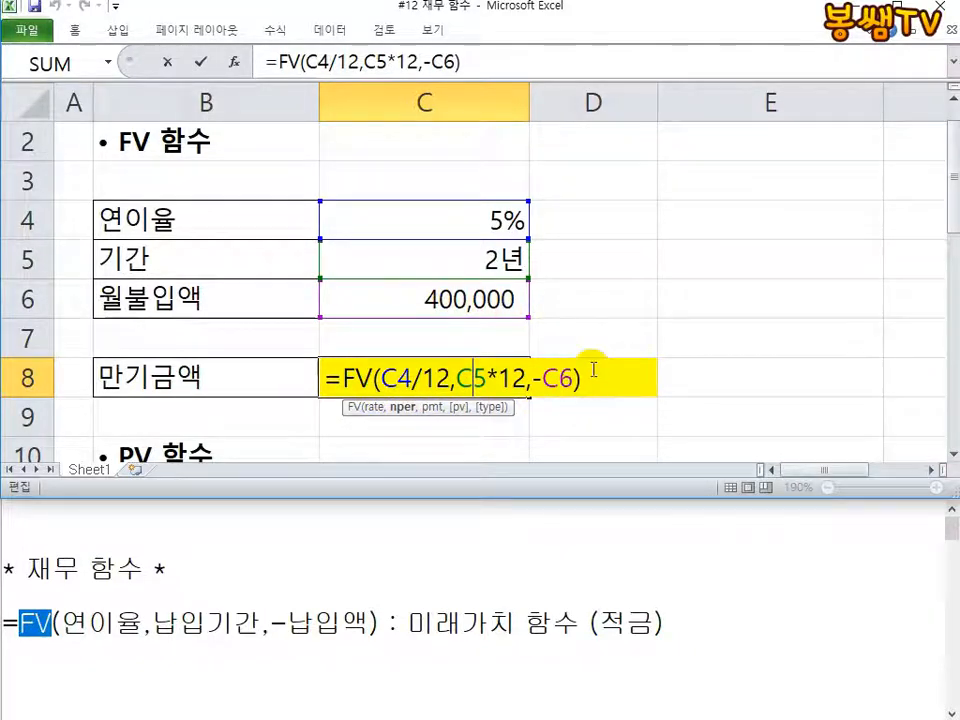
key("ctrl+Return")
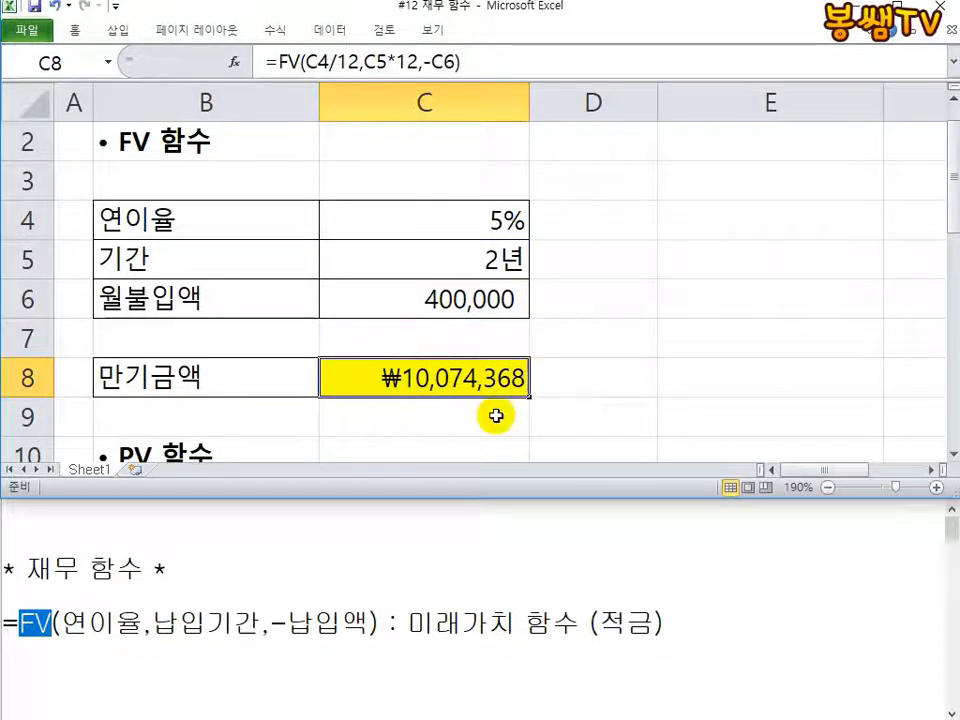
double_click(495, 378)
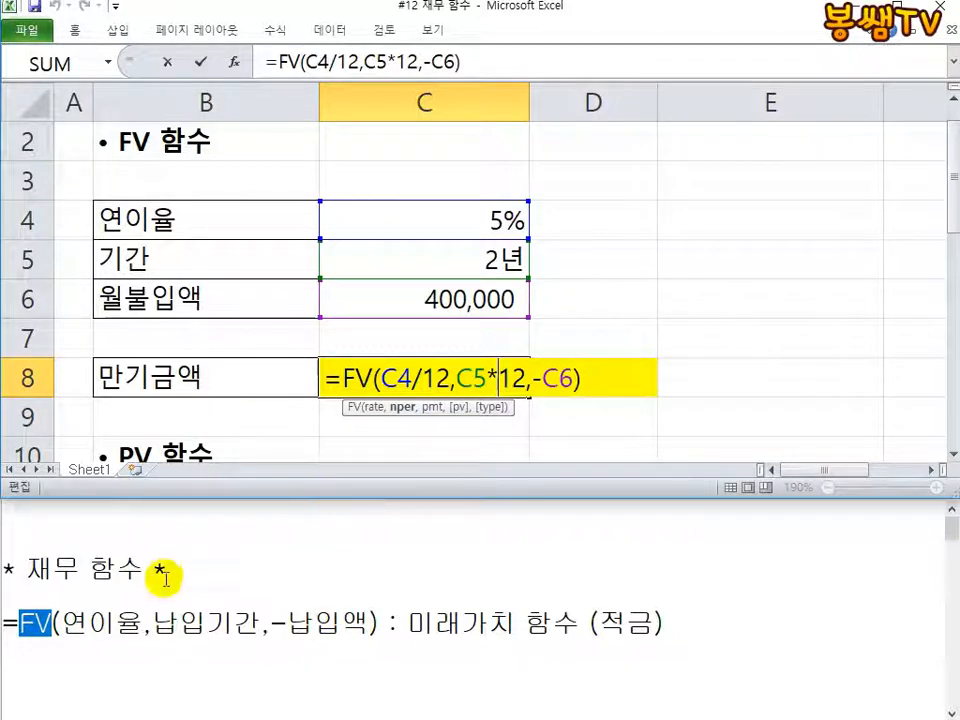
left_click_drag(19, 621, 381, 601)
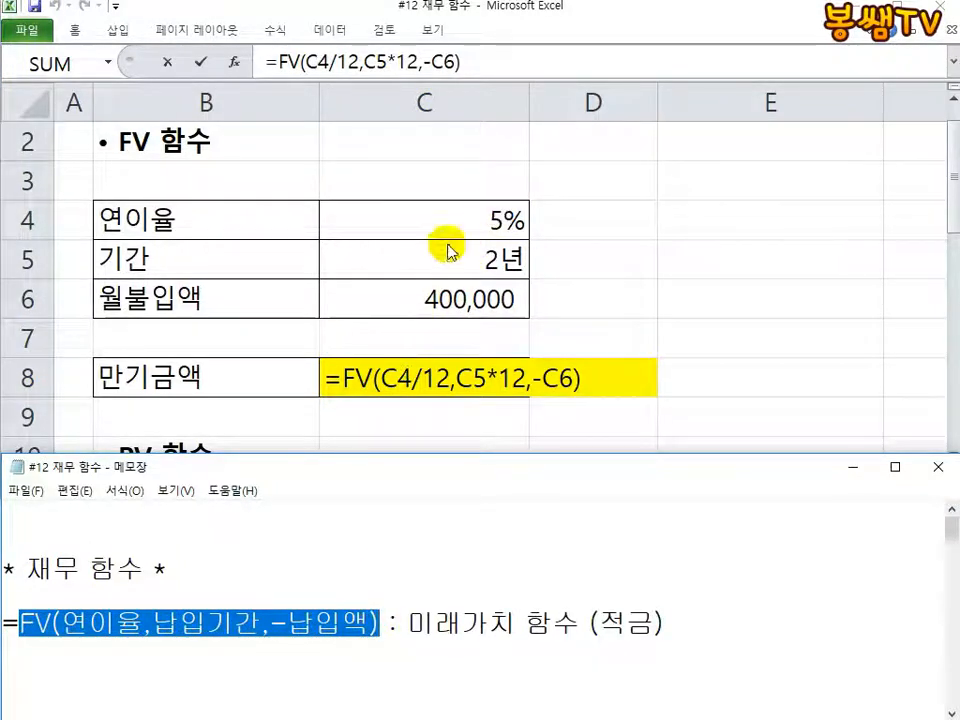
double_click(441, 368)
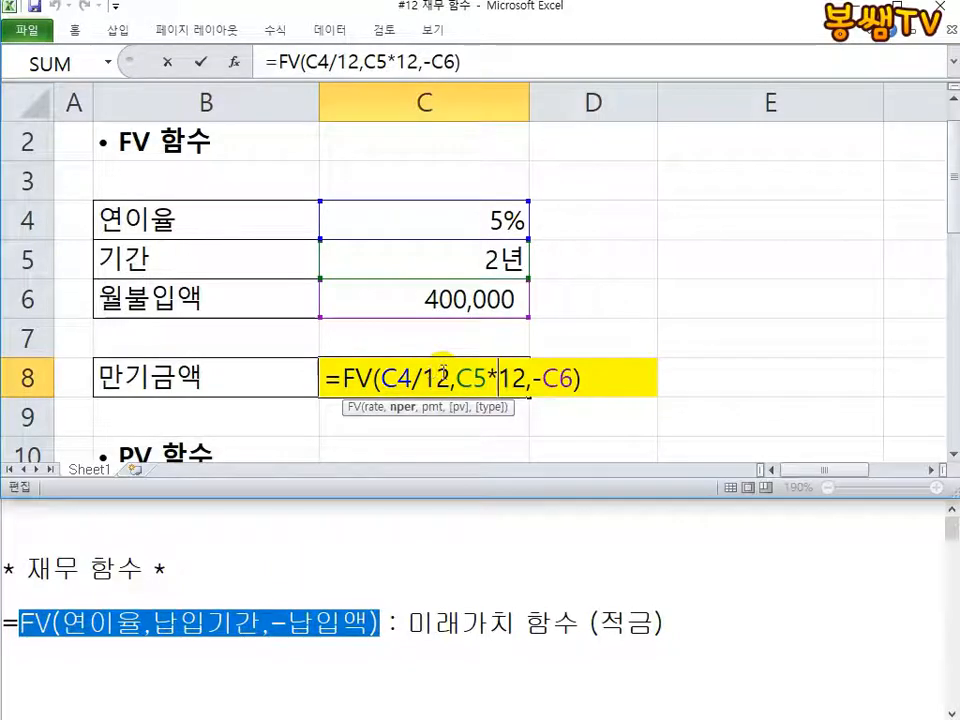
left_click_drag(487, 377, 530, 378)
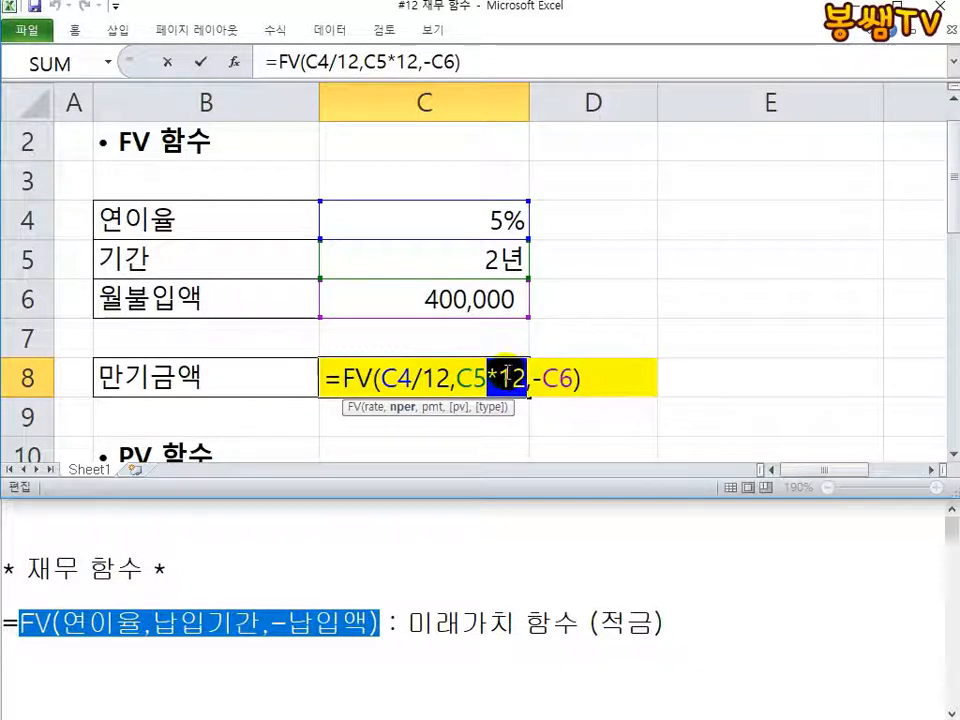
left_click(535, 380)
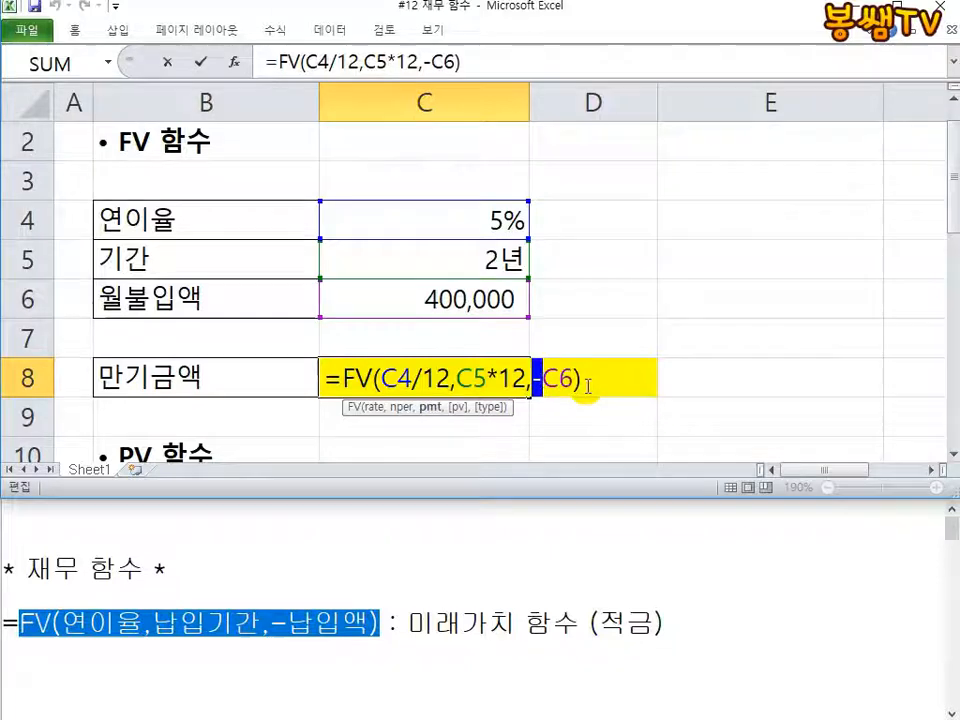
left_click(580, 380)
key("Return")
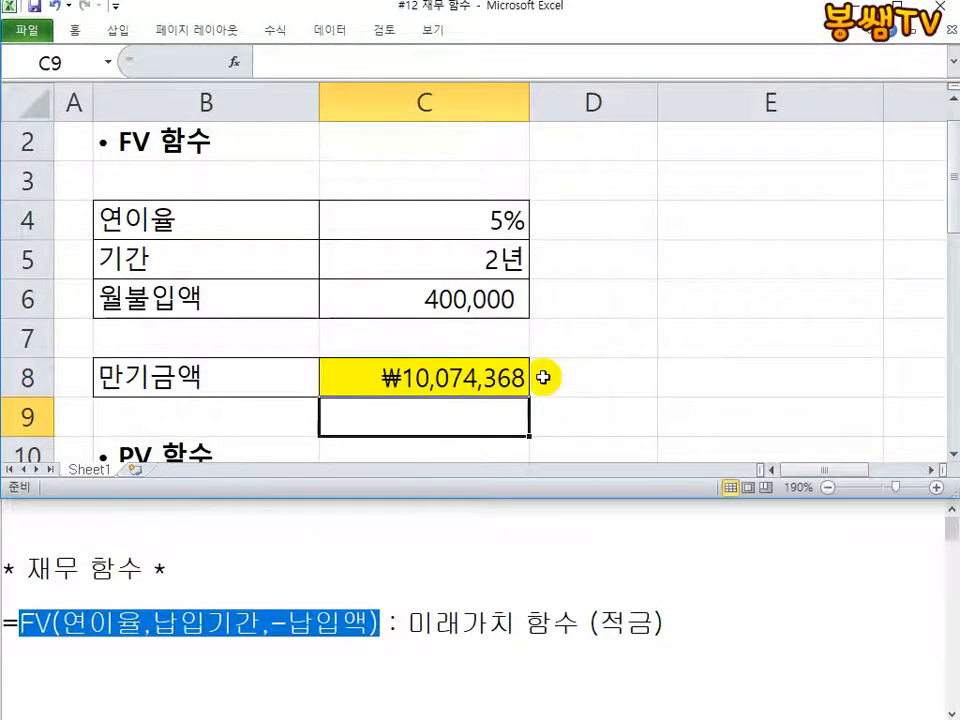
- Examine the PV exercise in rows 10 to 16 and the matching PV syntax line in the notes
left_click(555, 237)
scroll(520, 253, "down", 3)
scroll(521, 255, "up", 1)
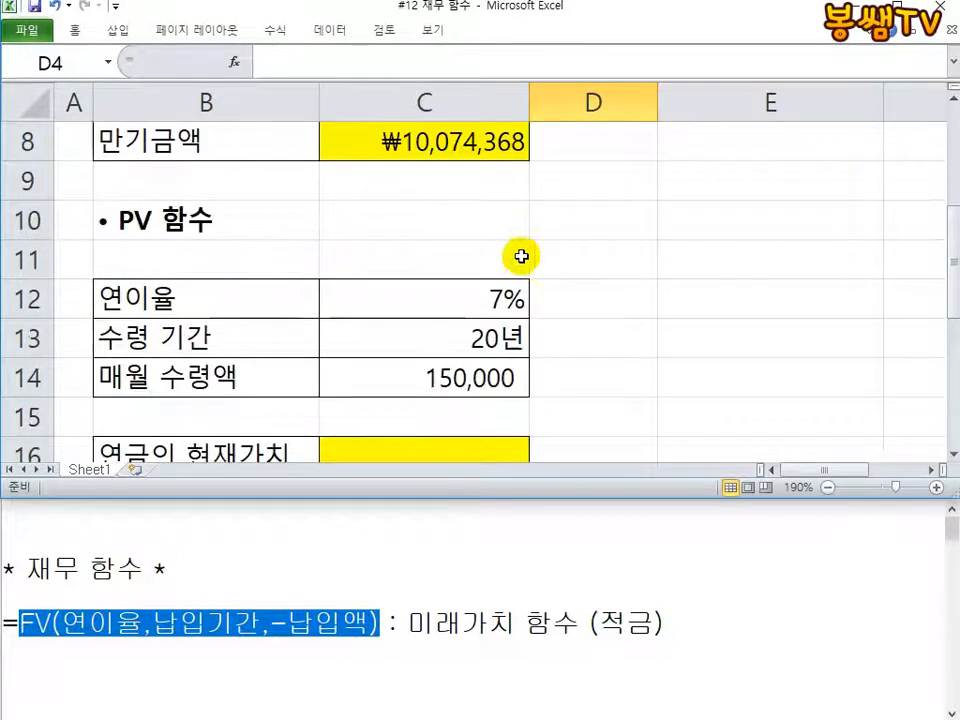
left_click(948, 454)
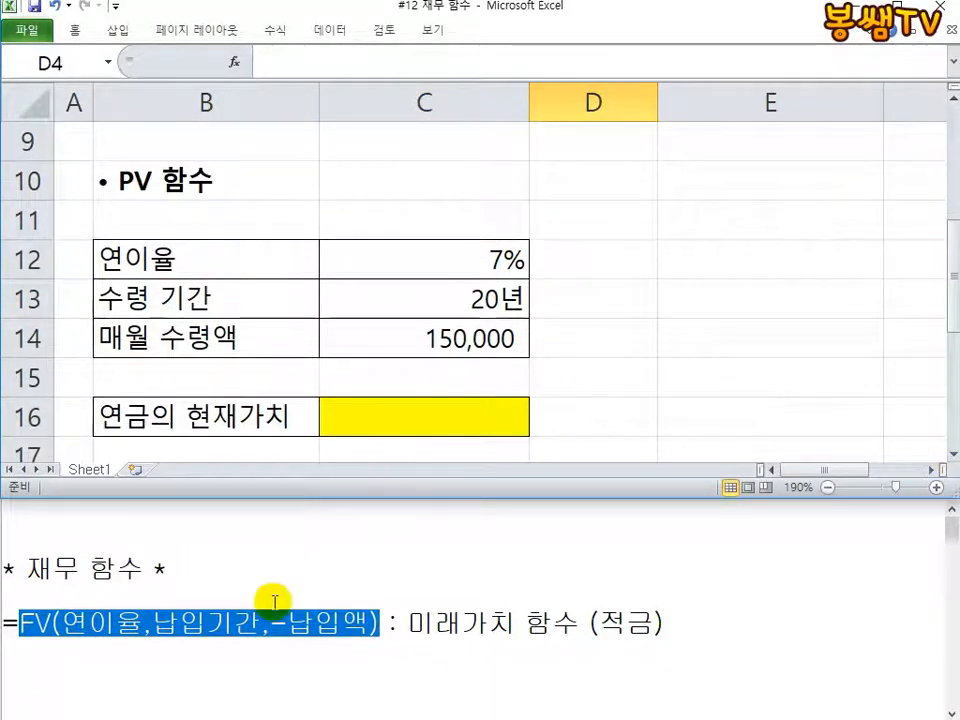
left_click(44, 624)
left_click_drag(44, 623, 15, 624)
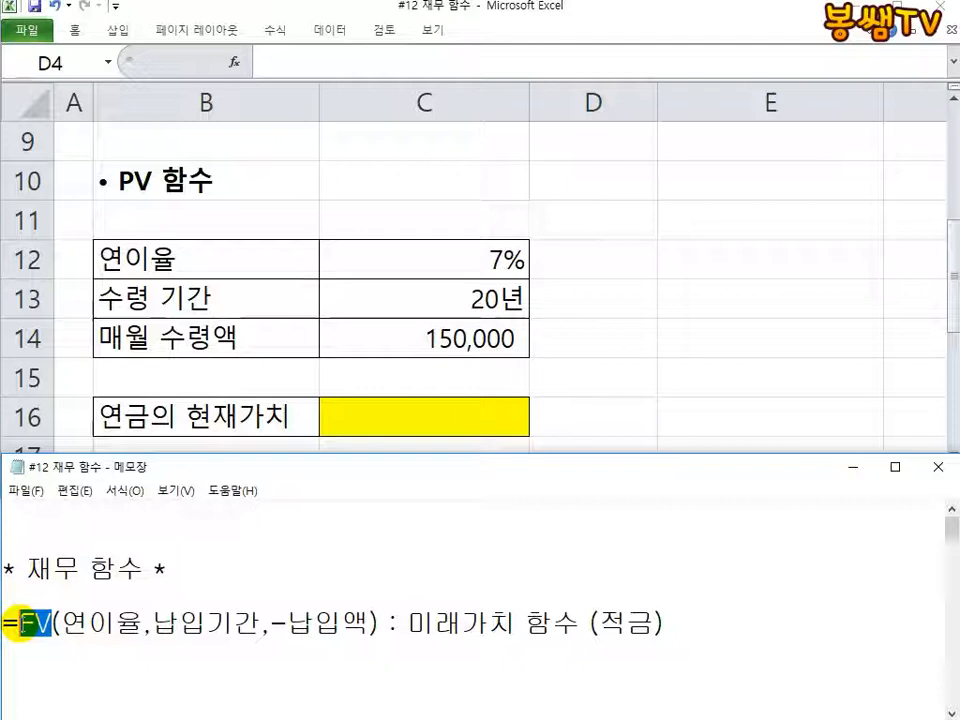
scroll(40, 621, "down", 3)
left_click_drag(52, 569, 18, 570)
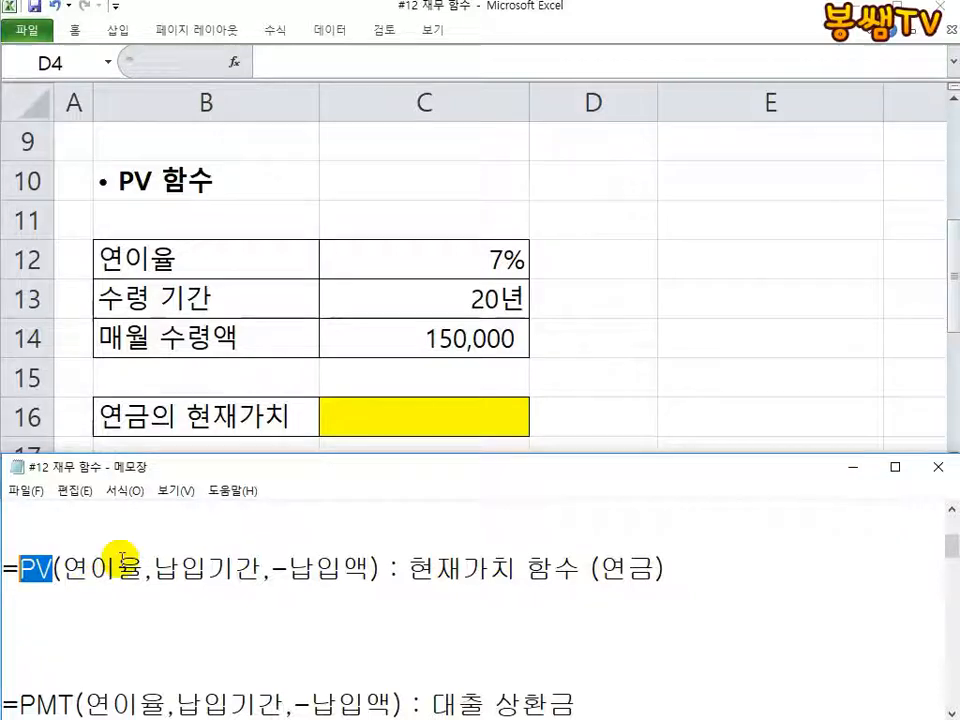
- Start a PV formula in C16 with the monthly rate C12/12 as its first argument
left_click(390, 414)
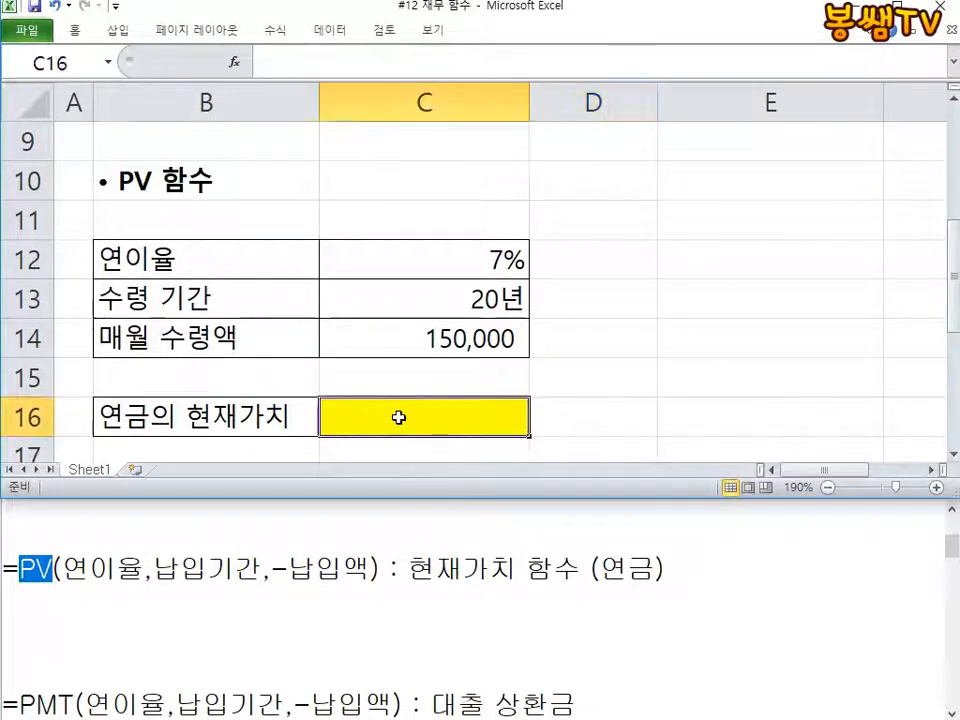
type("=PV)")
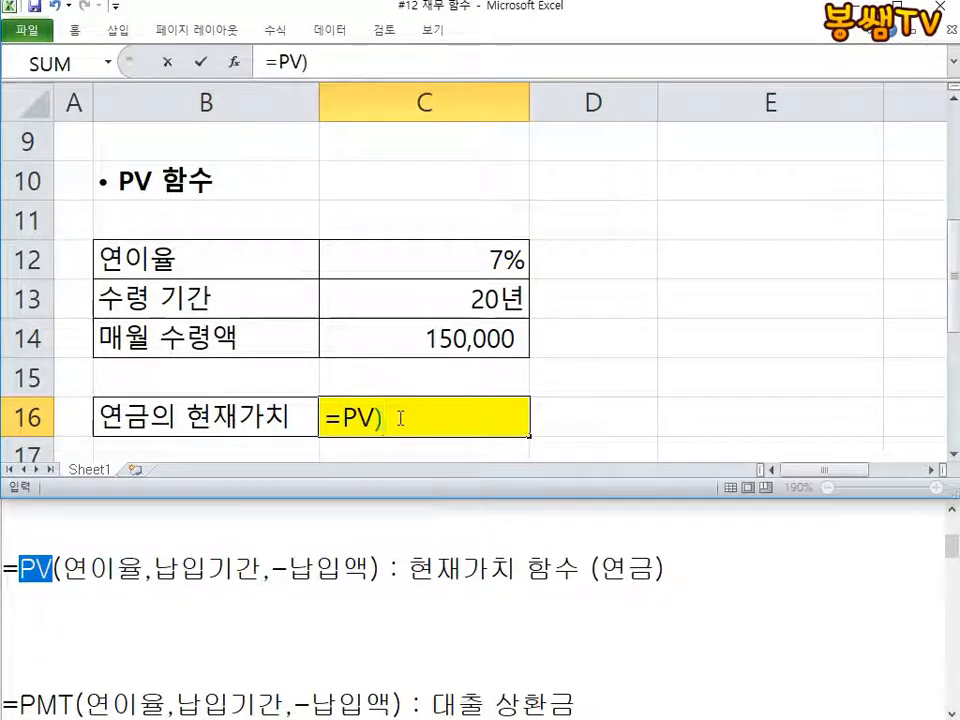
key("BackSpace")
type("(")
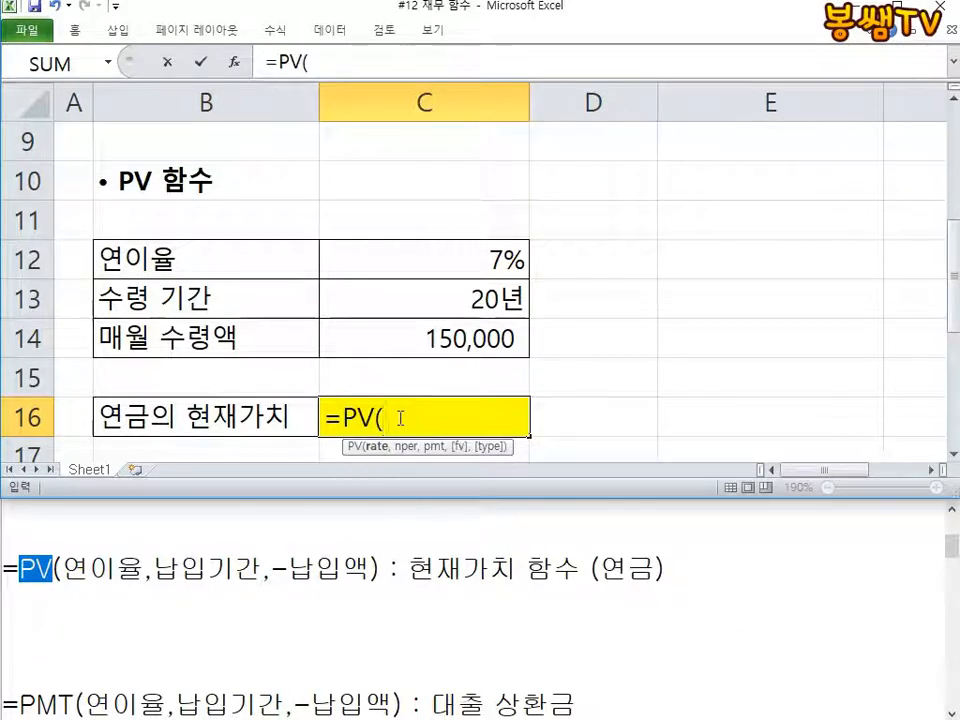
left_click(417, 264)
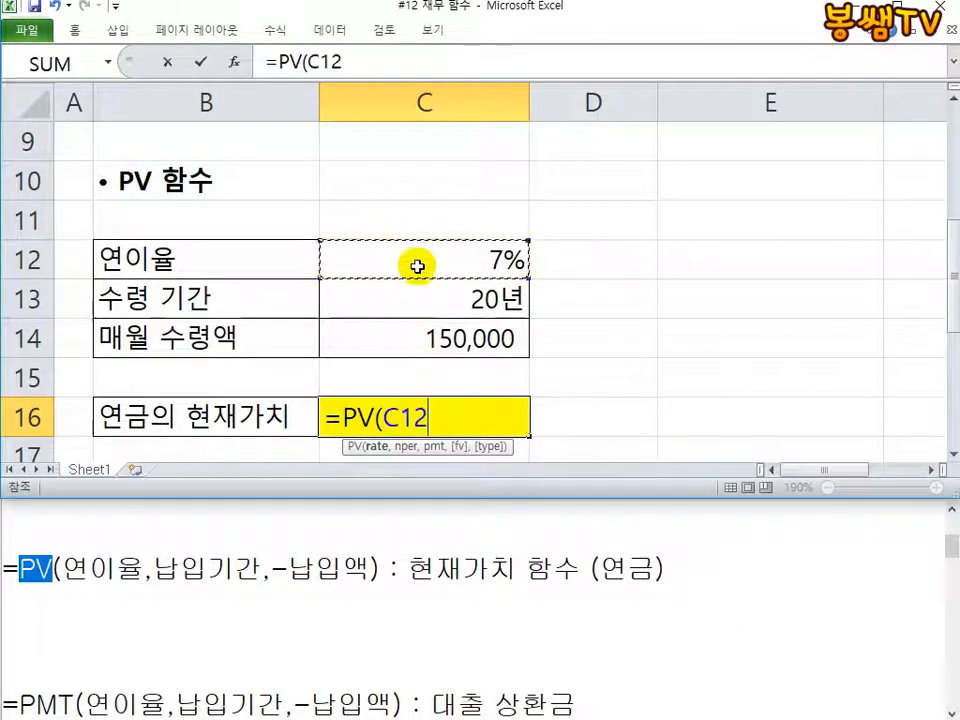
type("/12")
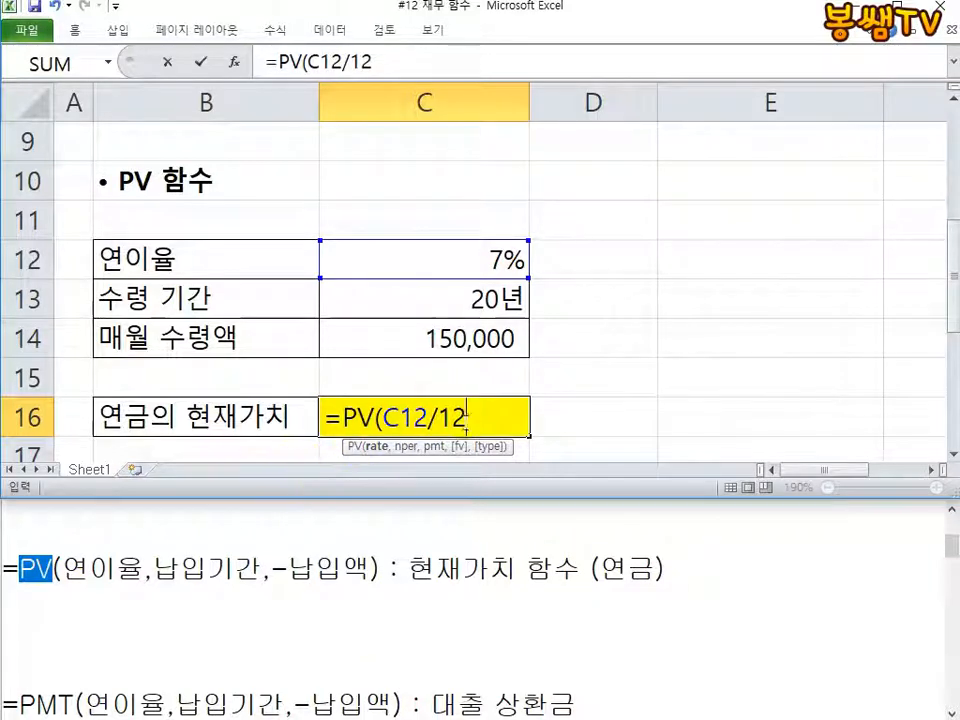
type(",")
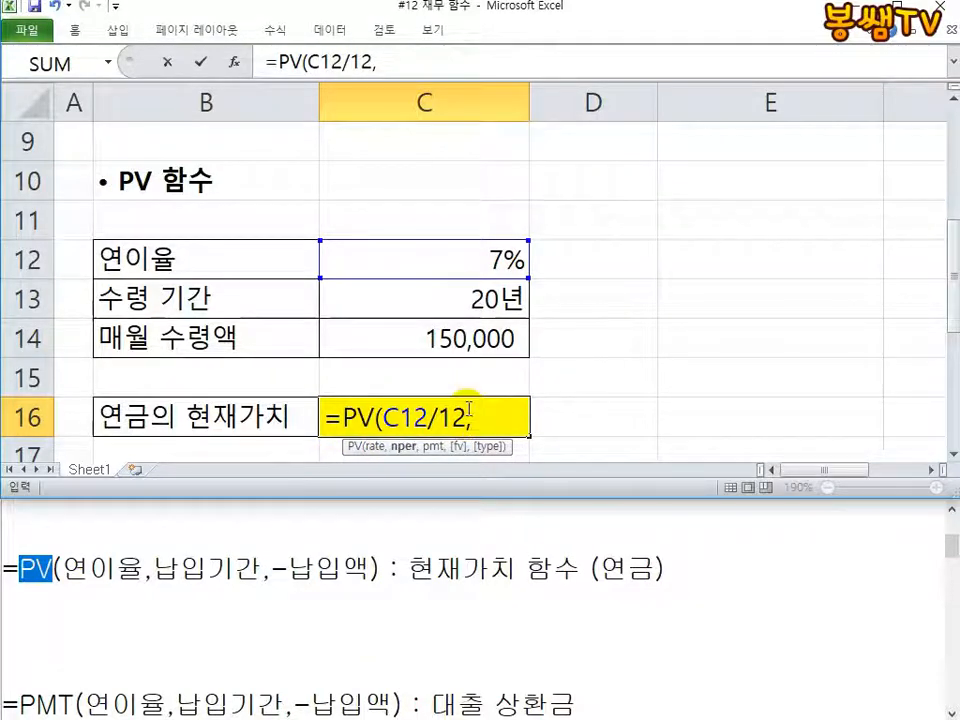
- Enter C13*12 as the number of periods in the PV formula
left_click(468, 306)
type("*")
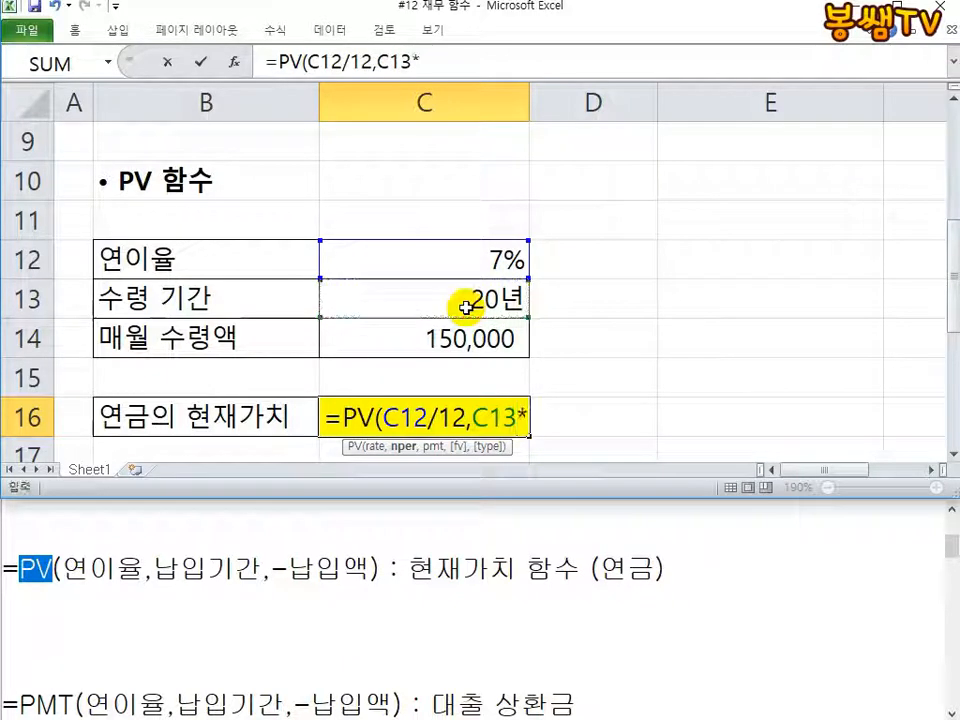
type("12")
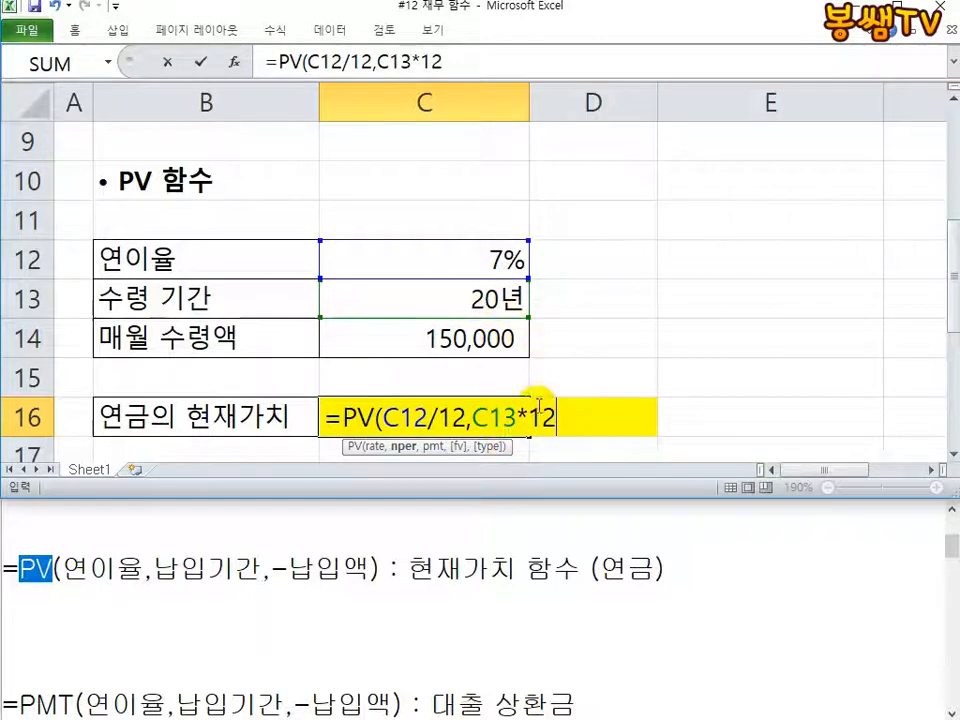
type(",")
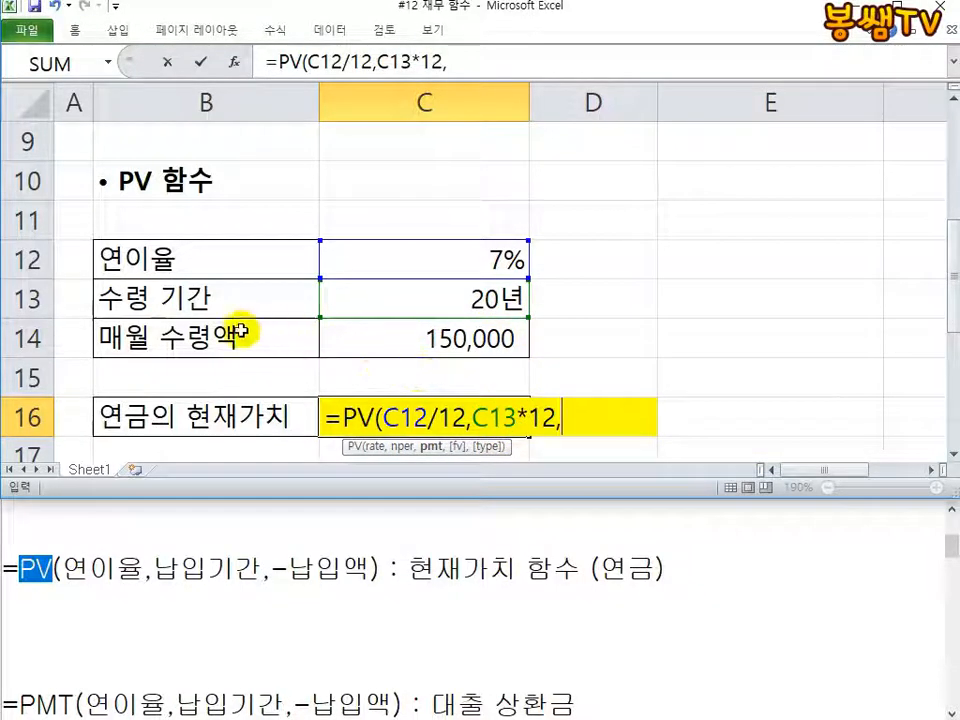
- Complete the formula in C16 with the negative monthly amount -C14, giving =PV(C12/12,C13*12,-C14)
type("-")
left_click(420, 338)
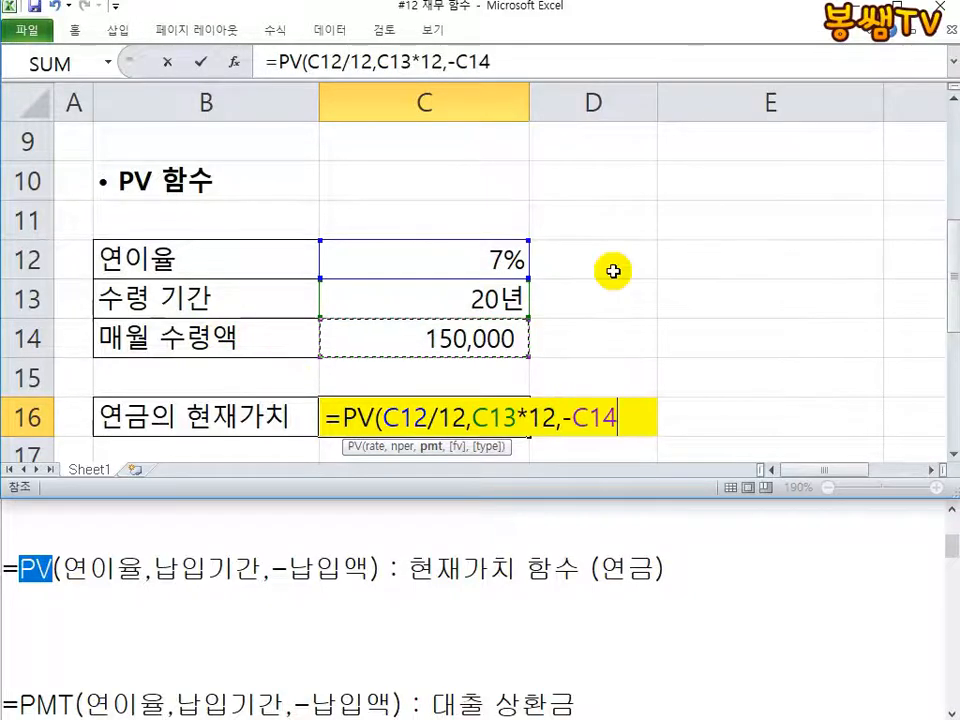
left_click(625, 419)
type("_")
key("BackSpace")
type(")")
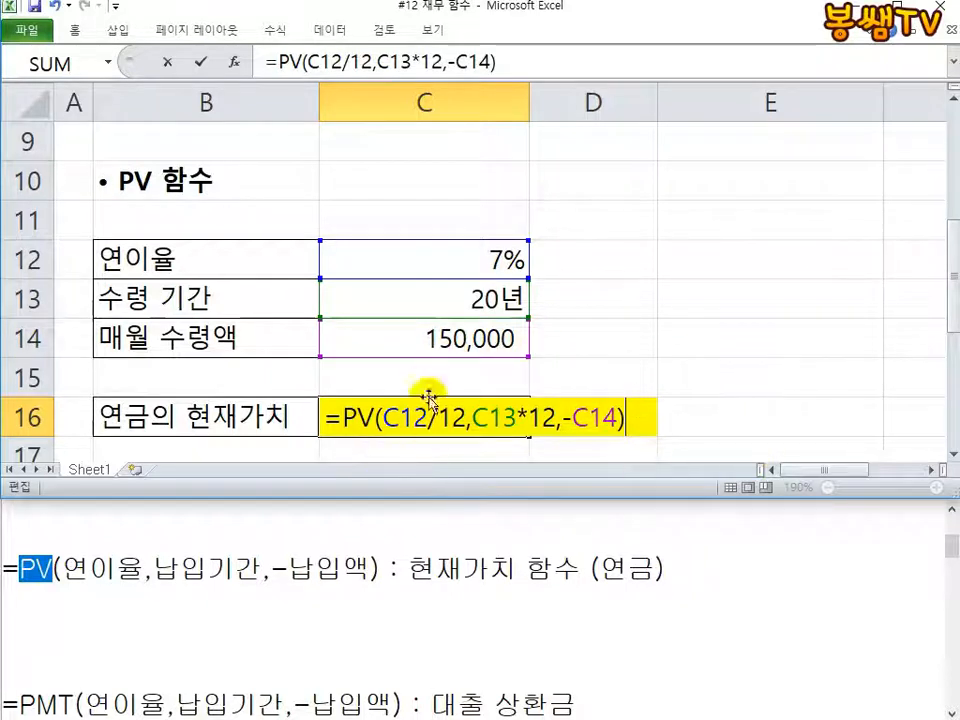
key("Return")
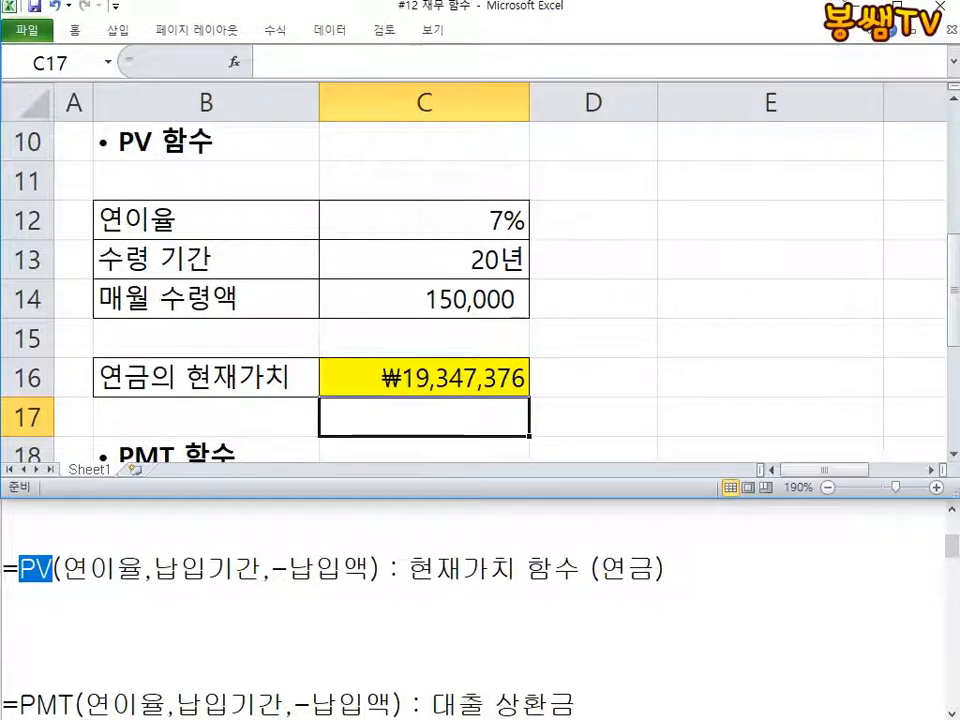
- Examine the PMT exercise in rows 18 to 24 and the matching PMT syntax line in the notes
scroll(618, 297, "down", 1)
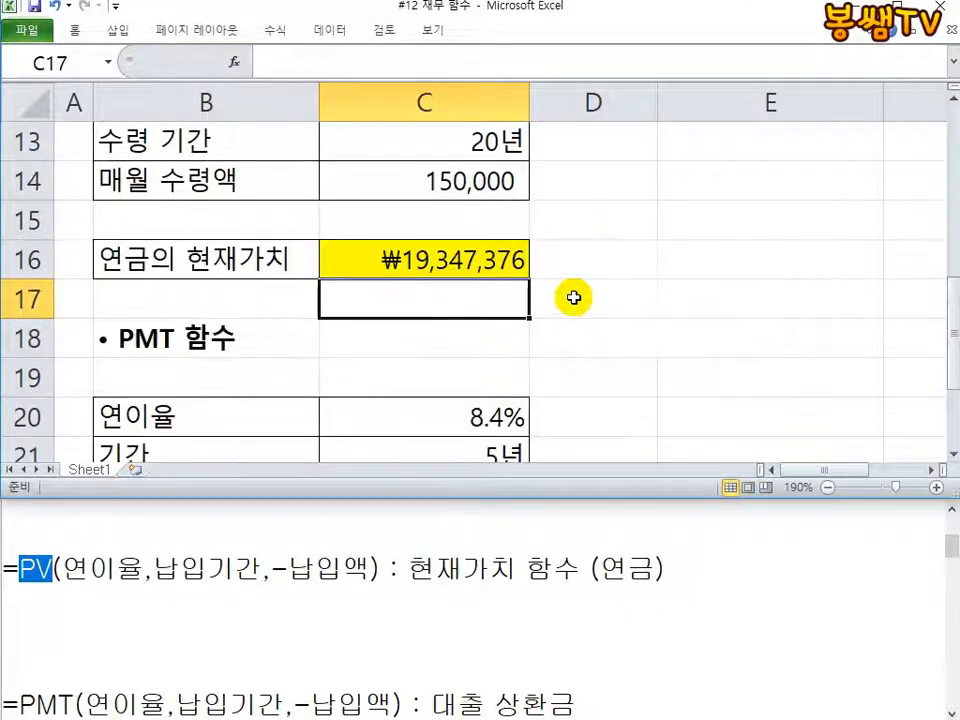
left_click(365, 553)
scroll(408, 572, "down", 2)
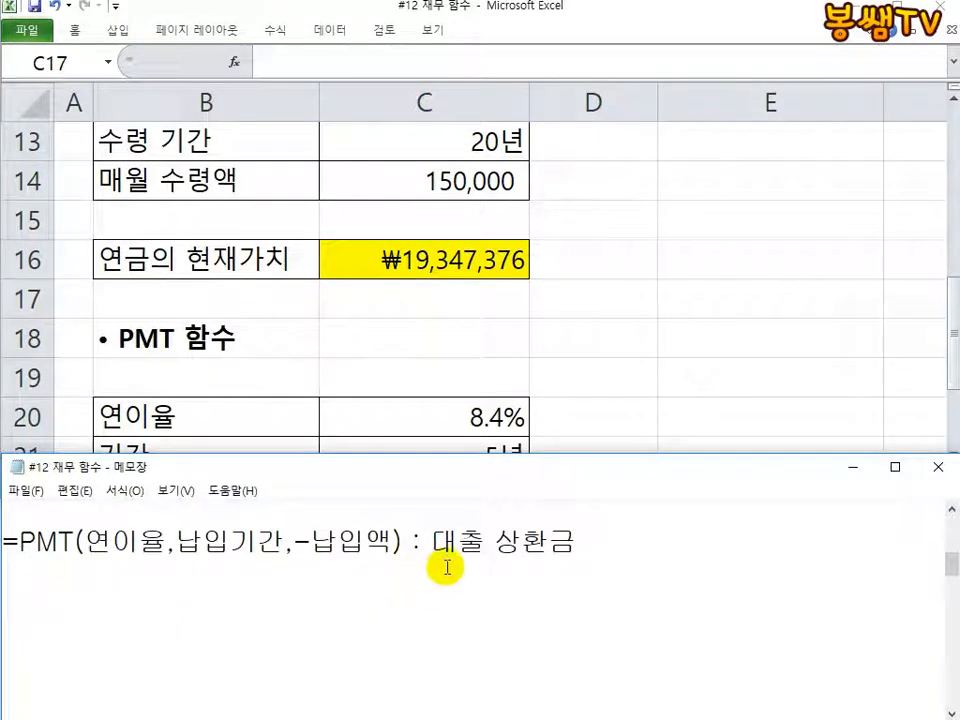
scroll(459, 540, "up", 1)
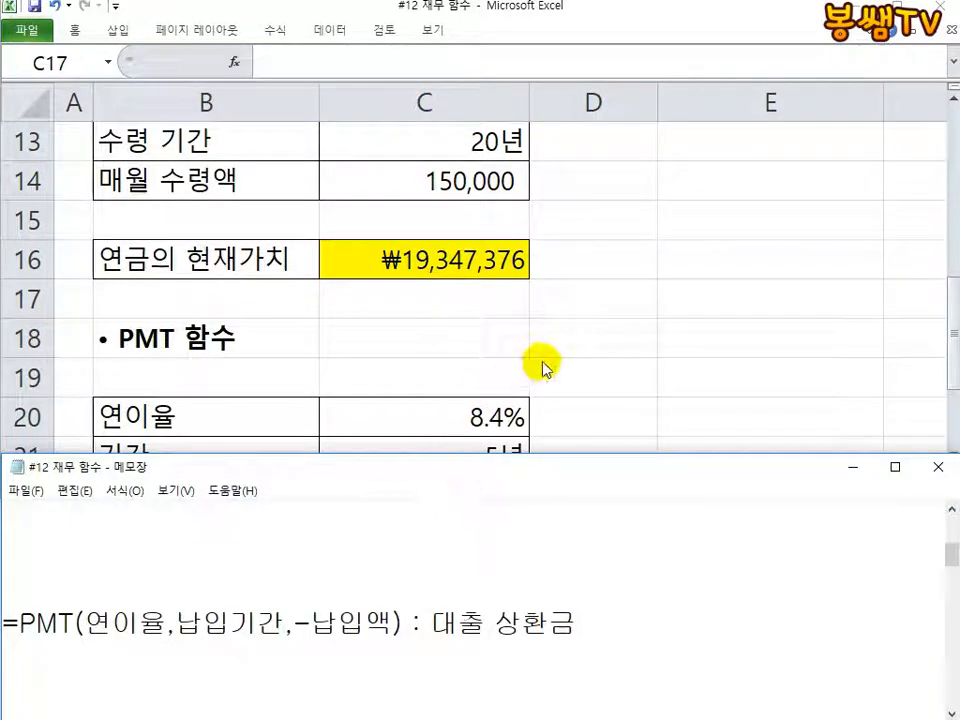
left_click(492, 447)
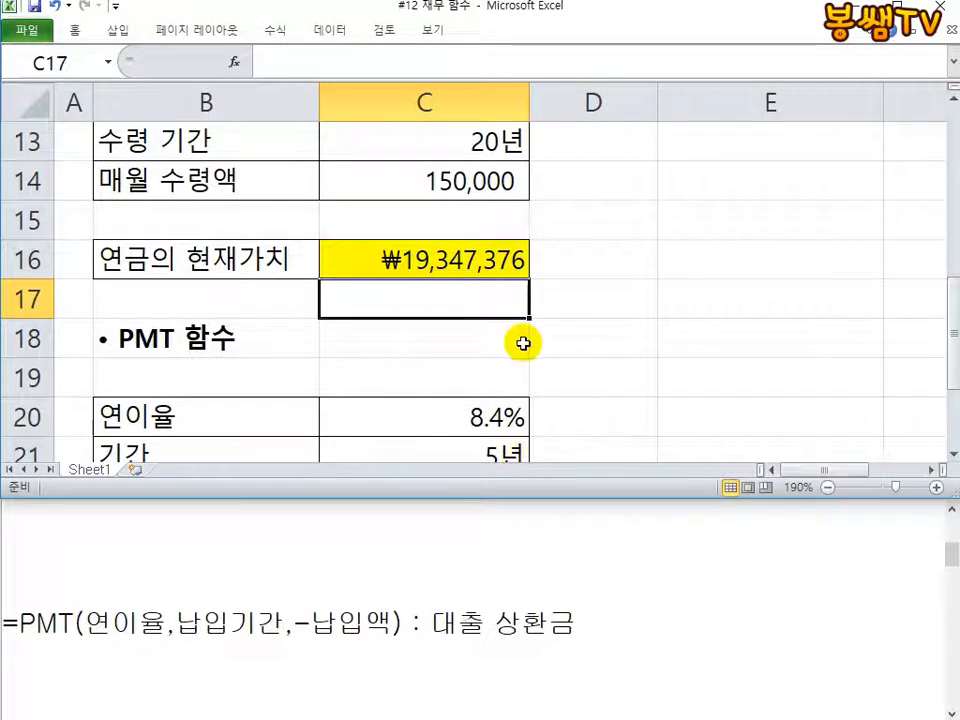
scroll(525, 360, "down", 2)
scroll(525, 340, "up", 1)
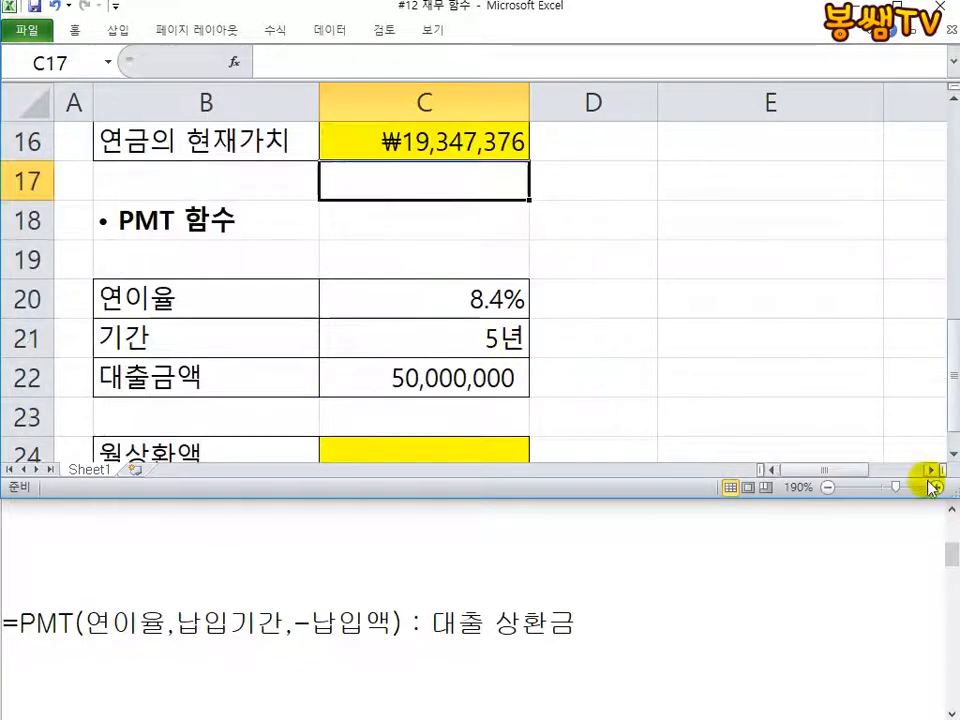
left_click(952, 453)
left_click(951, 453)
left_click(544, 293)
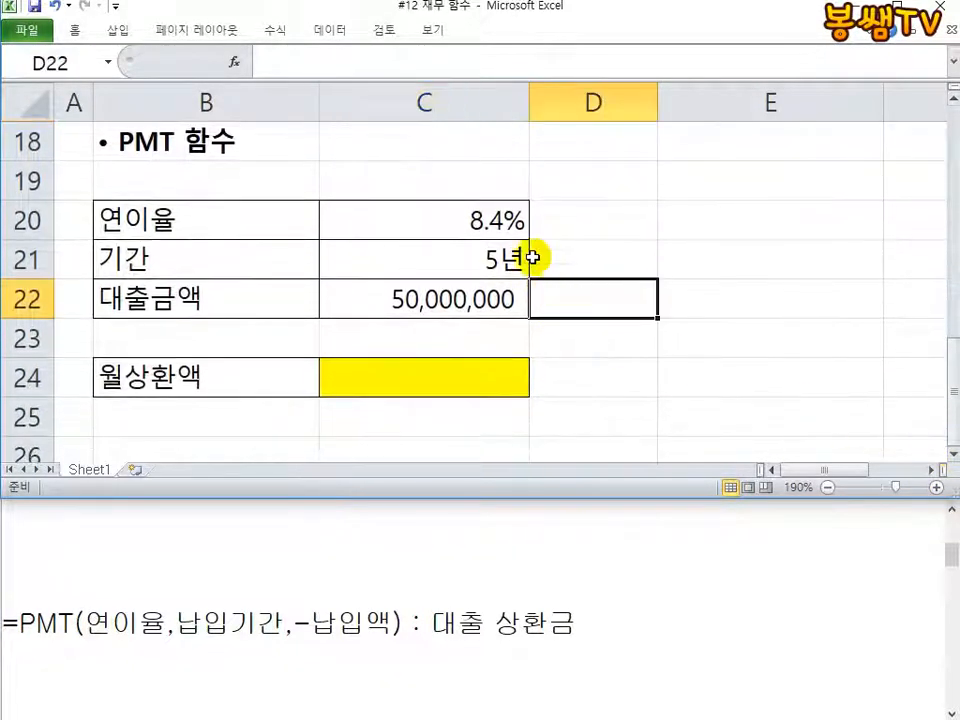
left_click(457, 223)
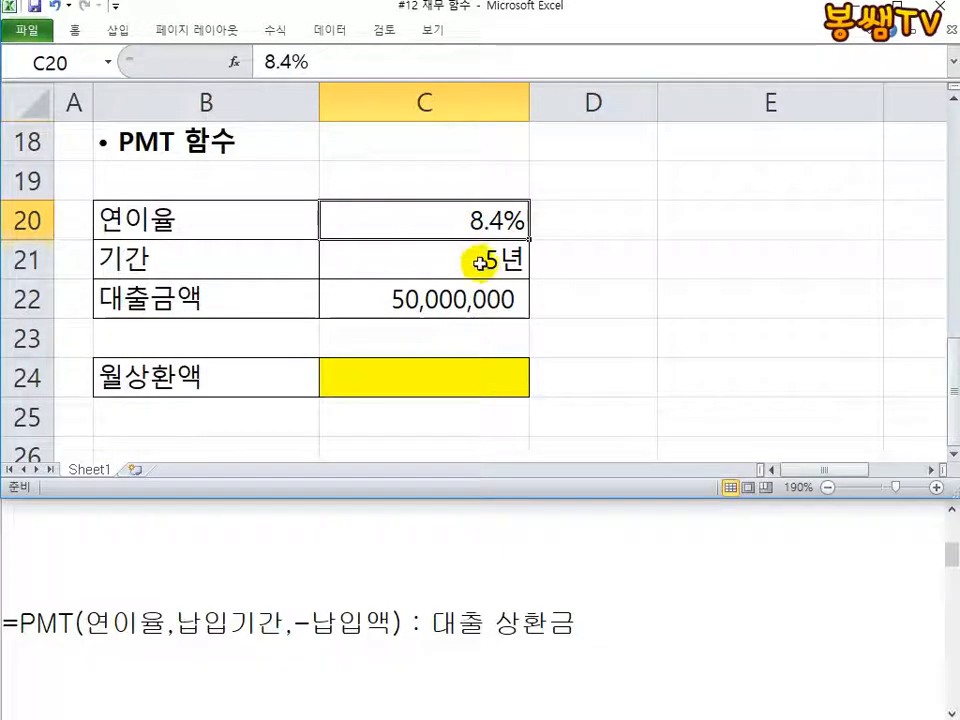
left_click(476, 259)
left_click(403, 310)
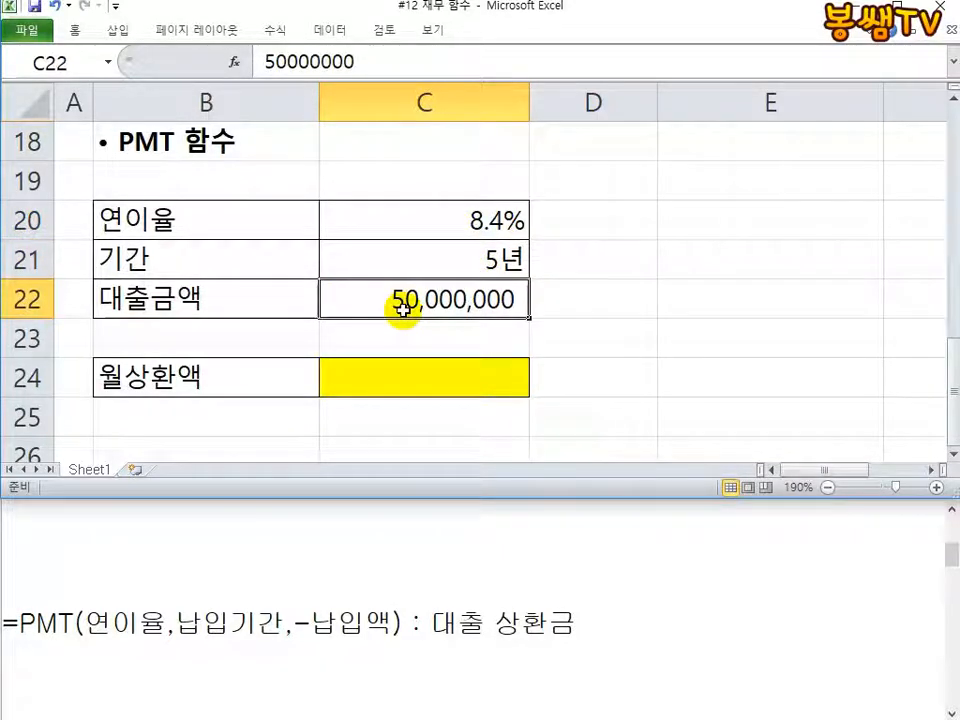
- Start a PMT formula in C24 with the monthly rate C20/12 and C21*12 as the number of payment periods
left_click(360, 376)
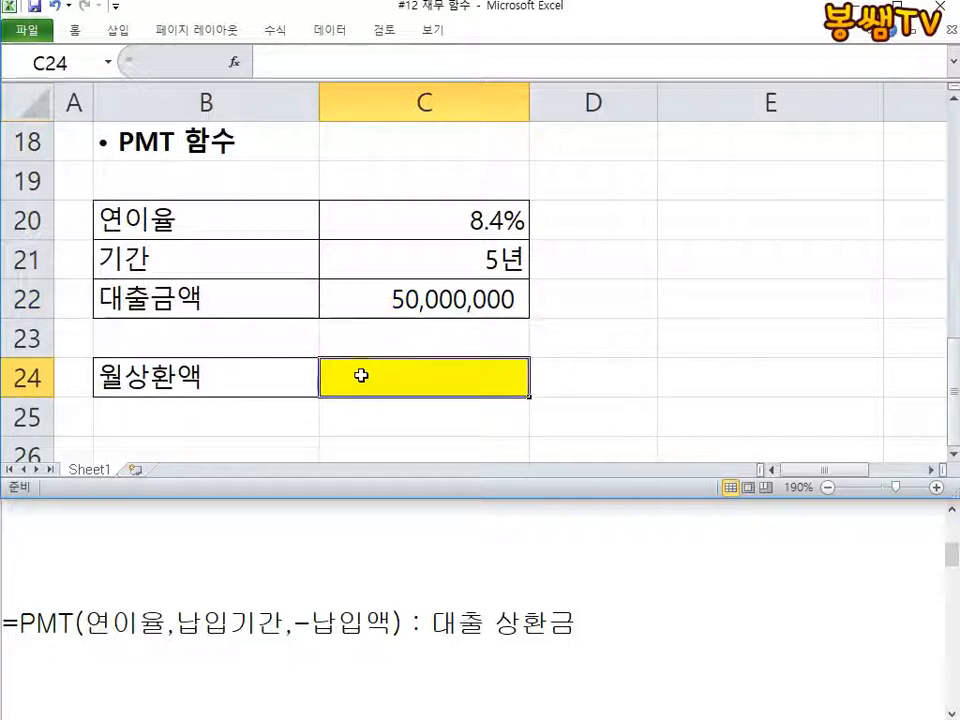
type("=")
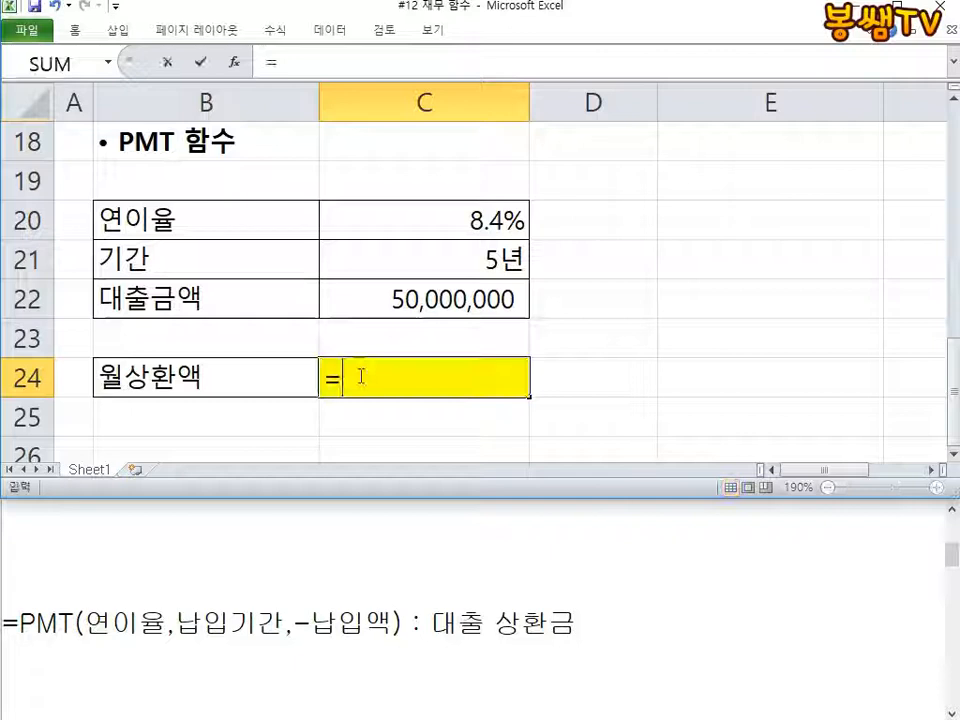
type("PMT(")
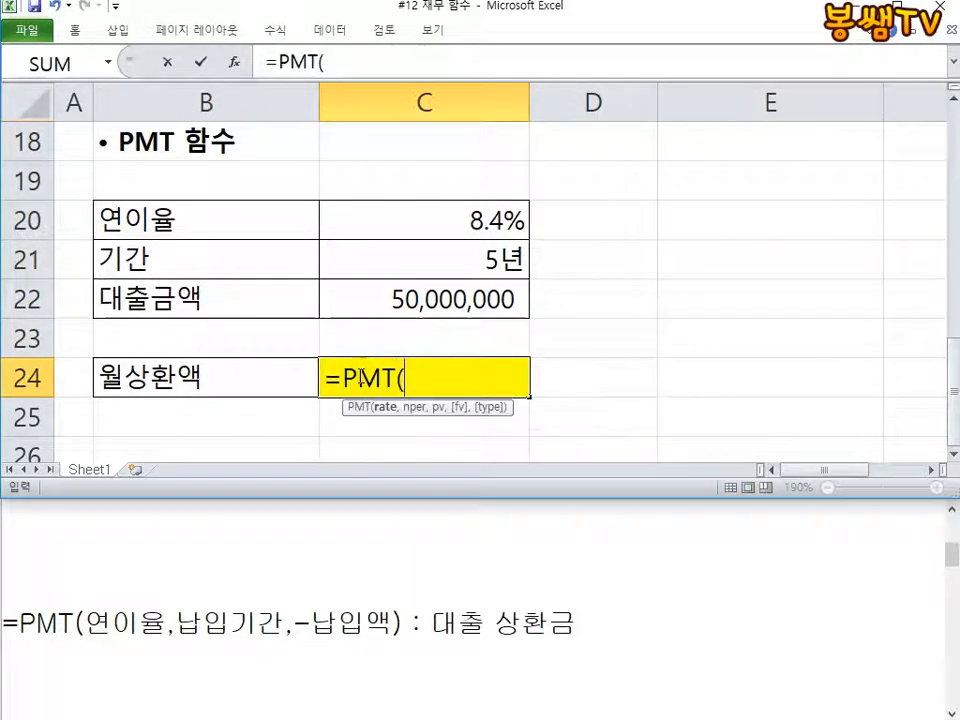
left_click(420, 230)
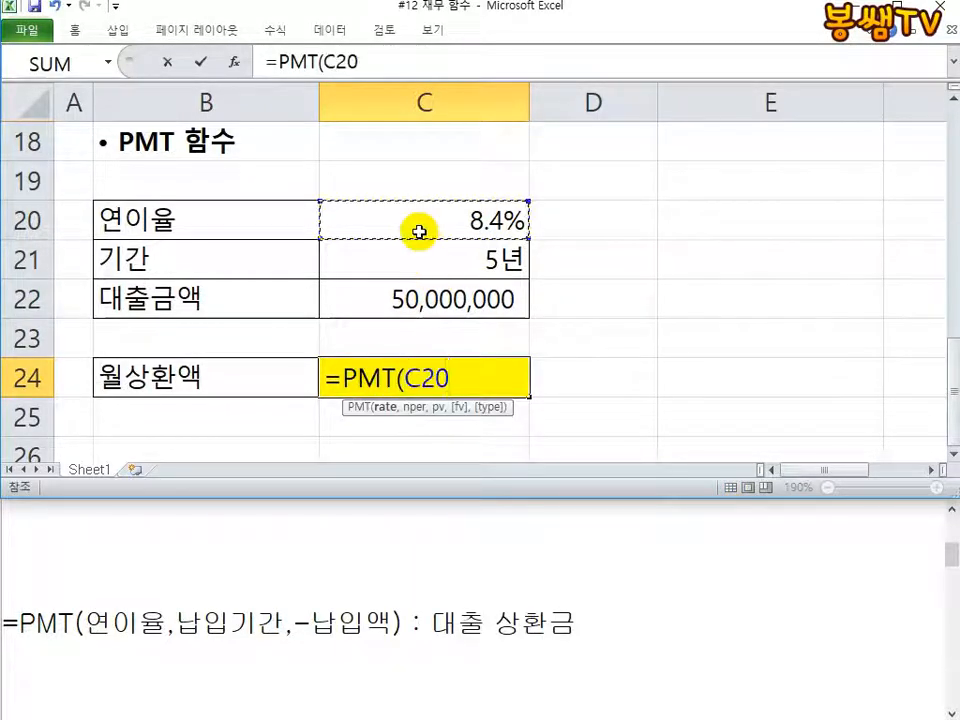
type("/12,")
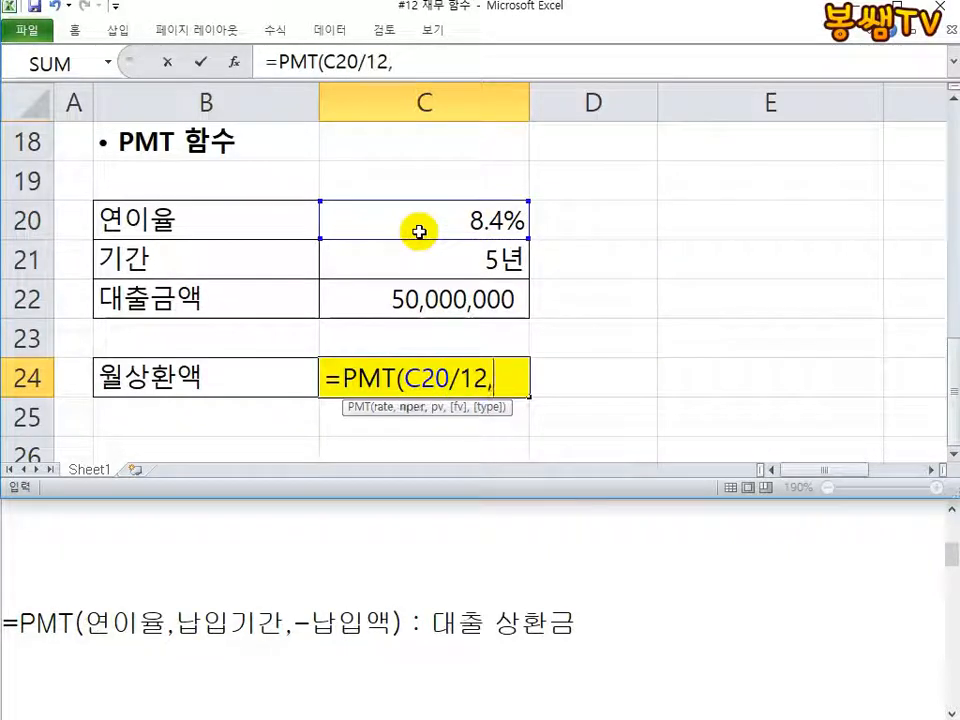
left_click(371, 262)
type("*")
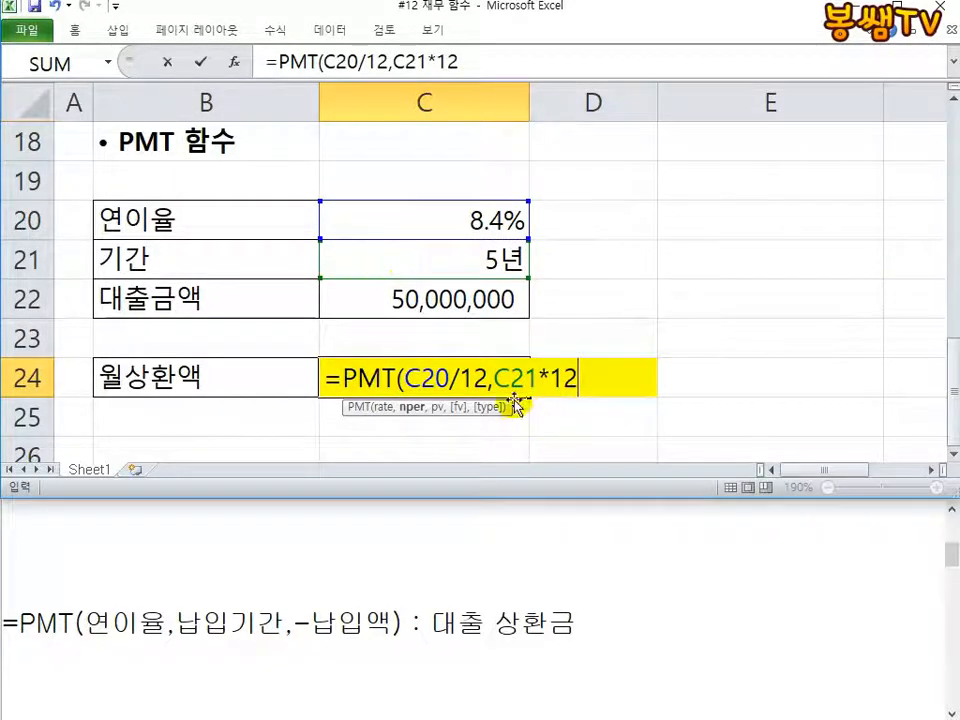
type("12,")
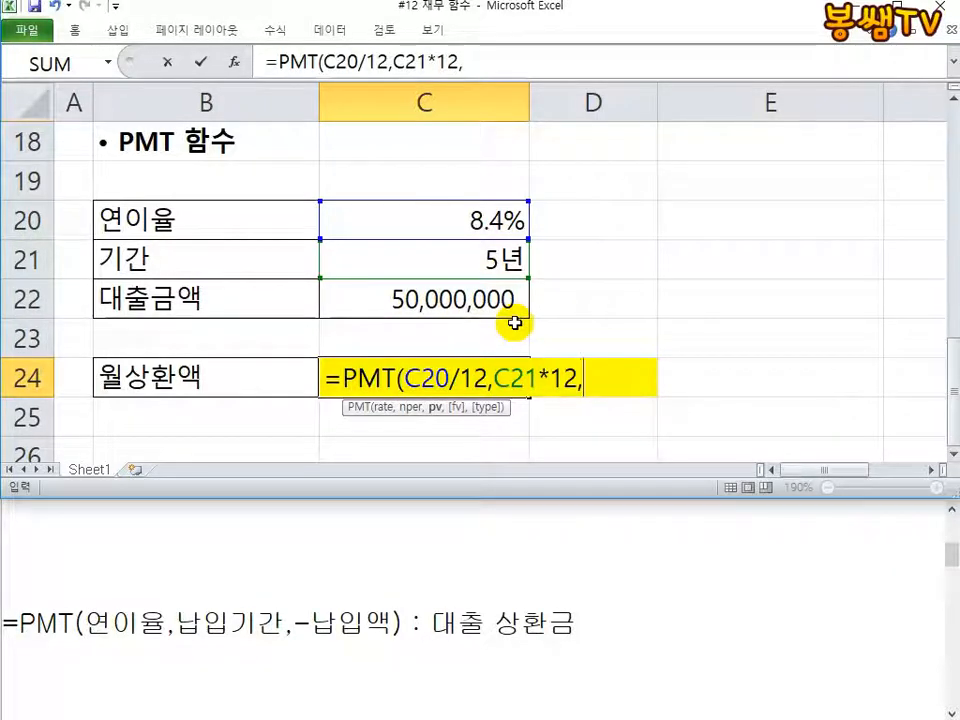
- Complete the formula in C24 with the negative loan amount -C22, giving =PMT(C20/12,C21*12,-C22)
type("-")
left_click(412, 297)
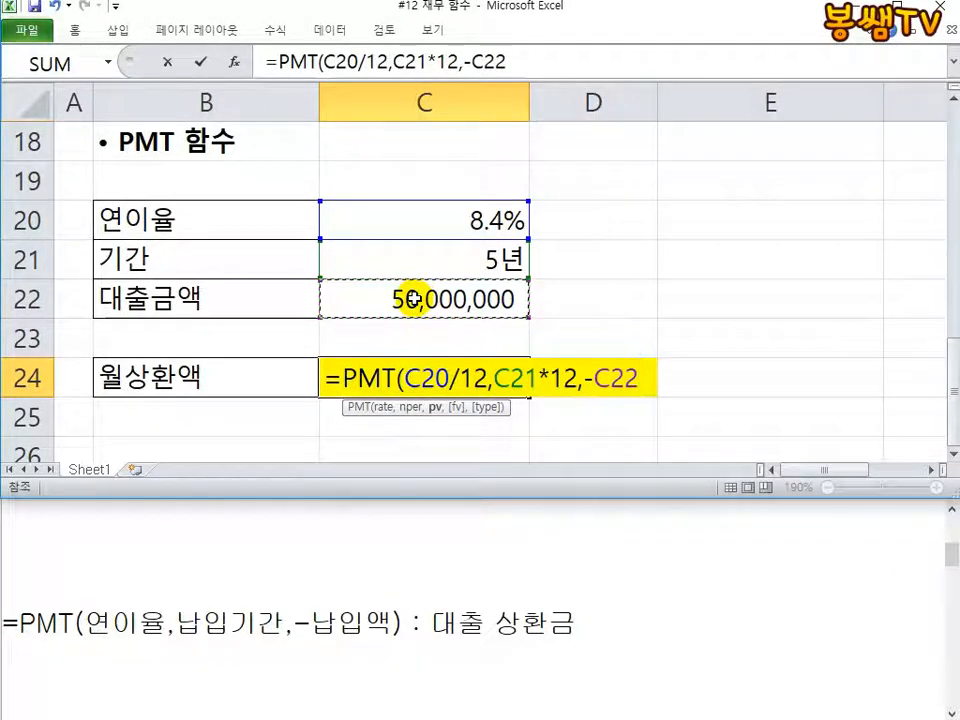
type(")")
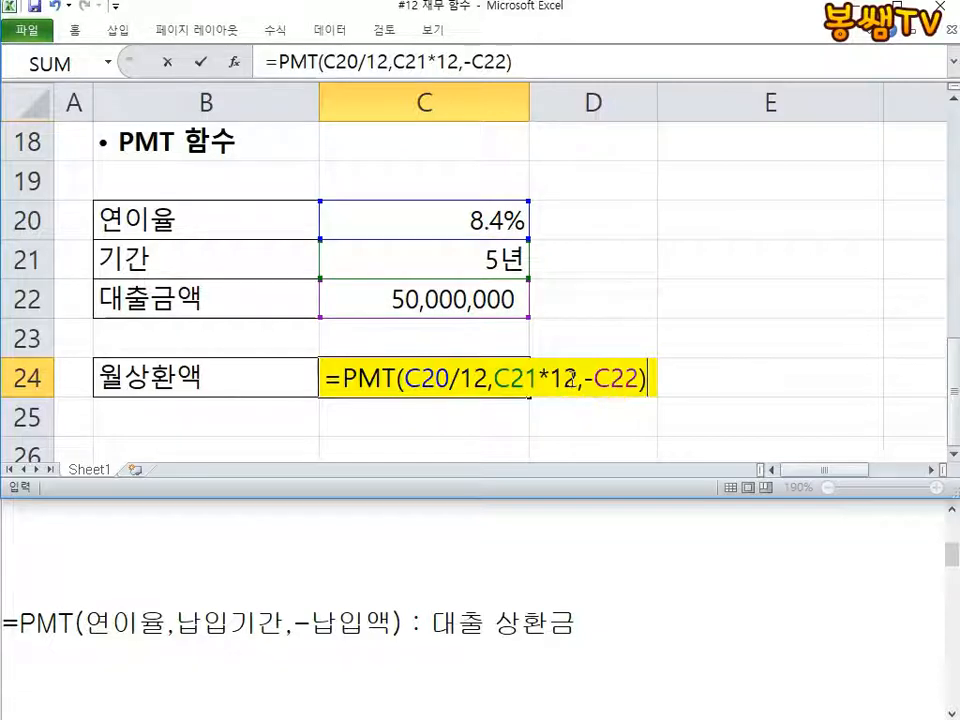
key("Return")
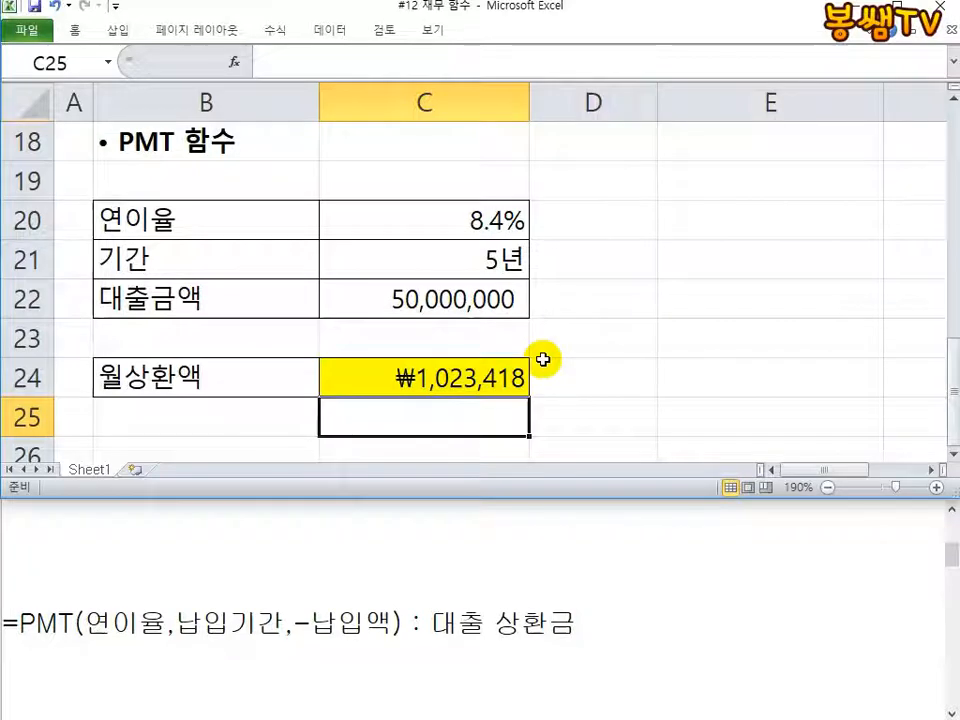
- Return to the top of the worksheet and enlarge the notes window upward to show all three function syntax lines
left_click(616, 324)
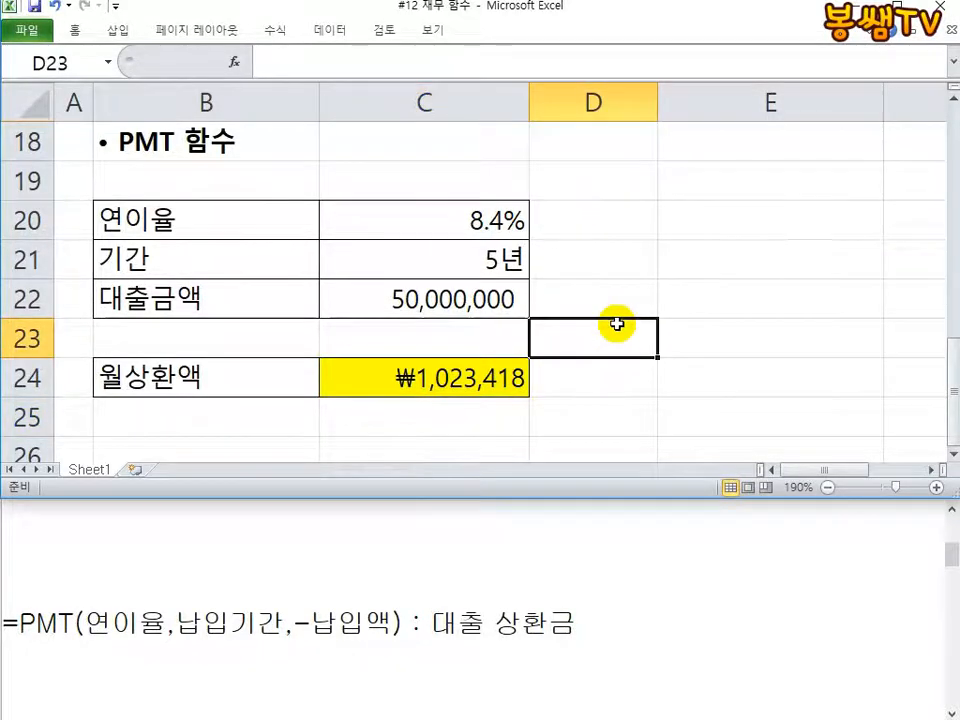
scroll(617, 324, "up", 6)
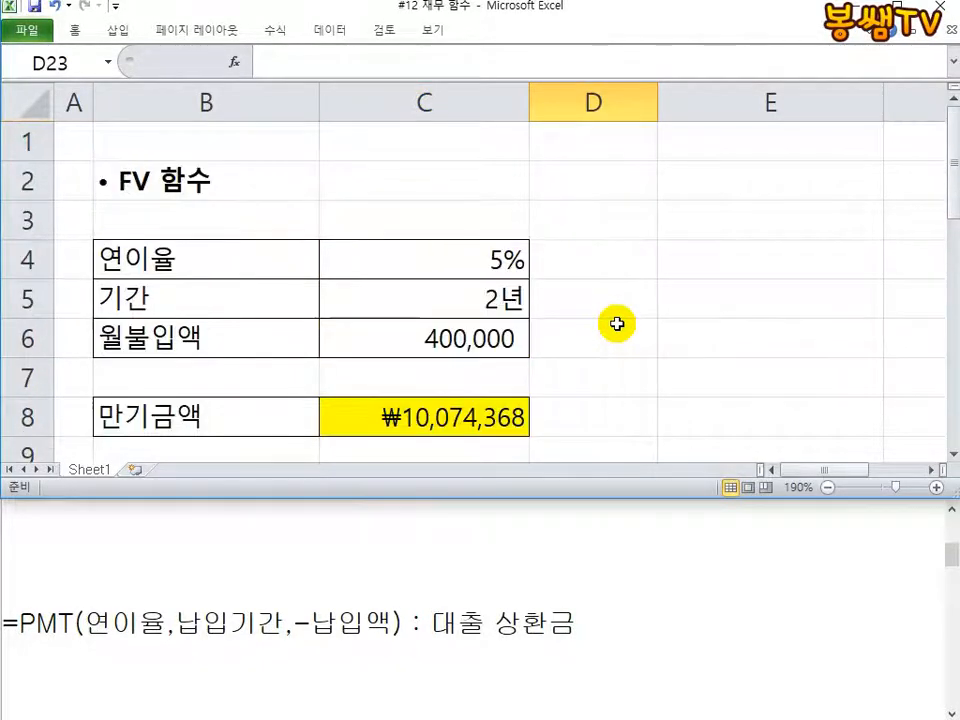
left_click(563, 560)
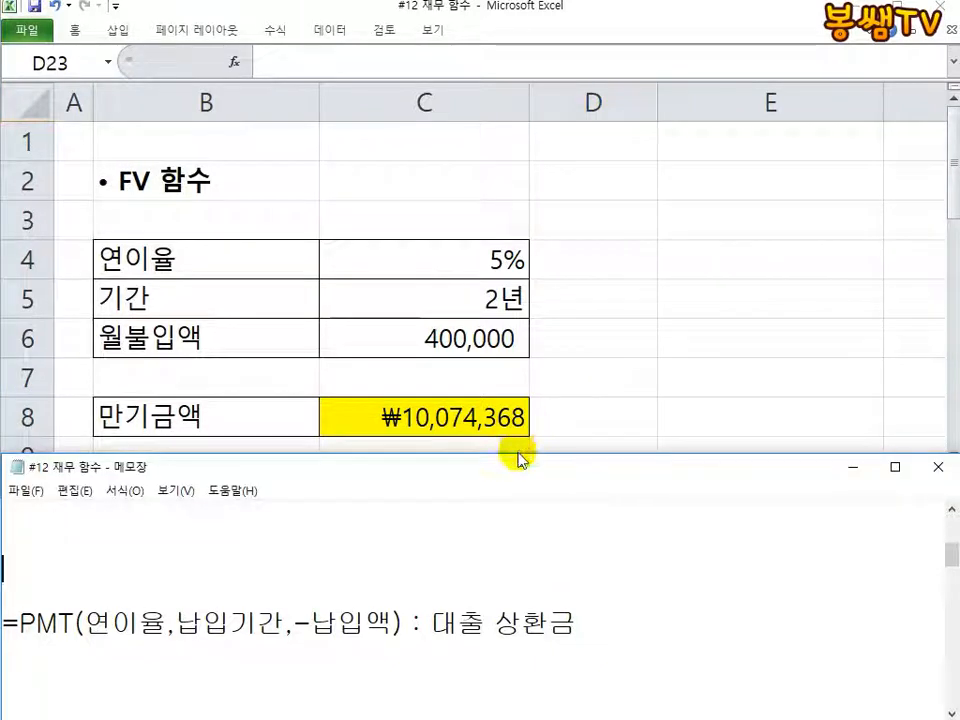
left_click_drag(521, 456, 497, 232)
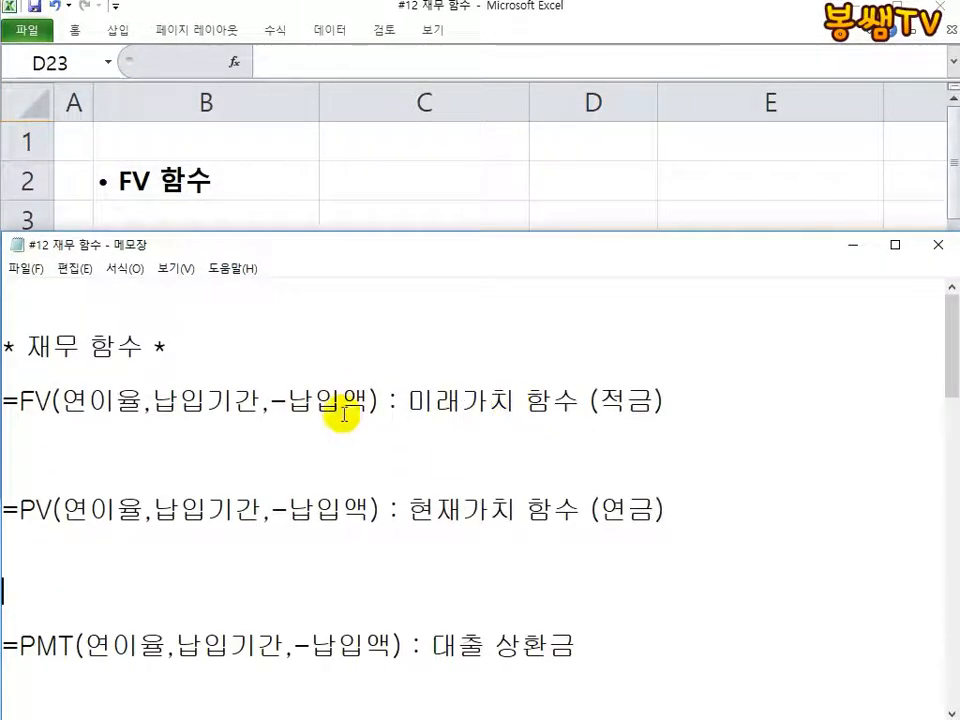
- Remove the extra blank lines between the FV, PV and PMT syntax lines in the notes
left_click(311, 424)
key("Delete")
key("Delete")
left_click(204, 495)
key("Delete")
key("Delete")
key("Delete")
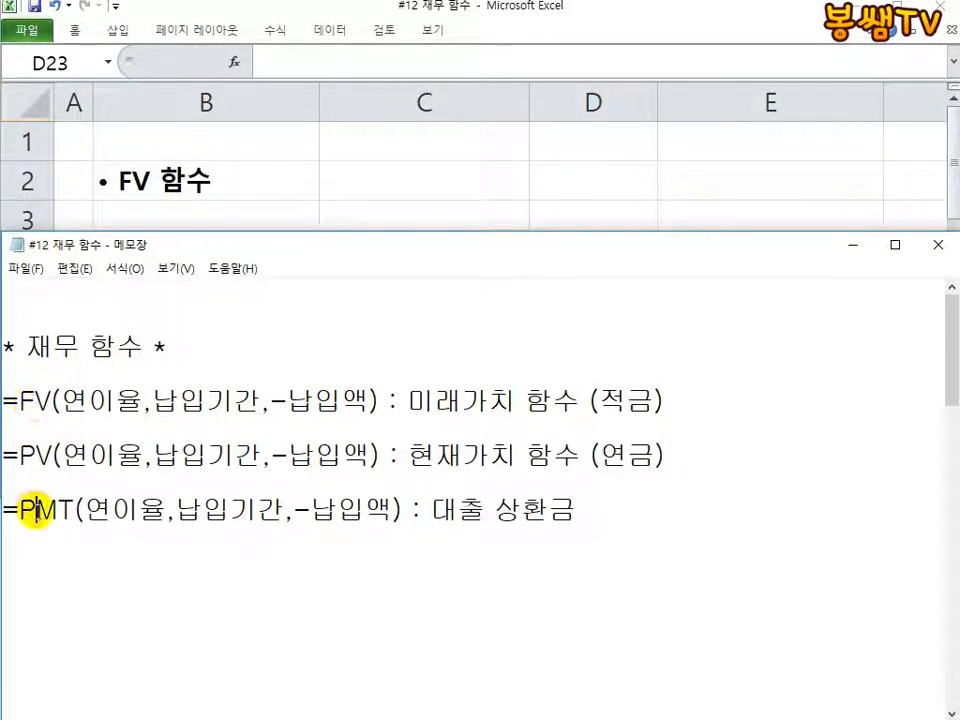
- Review the purpose descriptions of FV, PV and PMT in the notes, and shrink the notes window to uncover the FV table
left_click_drag(68, 512, 12, 508)
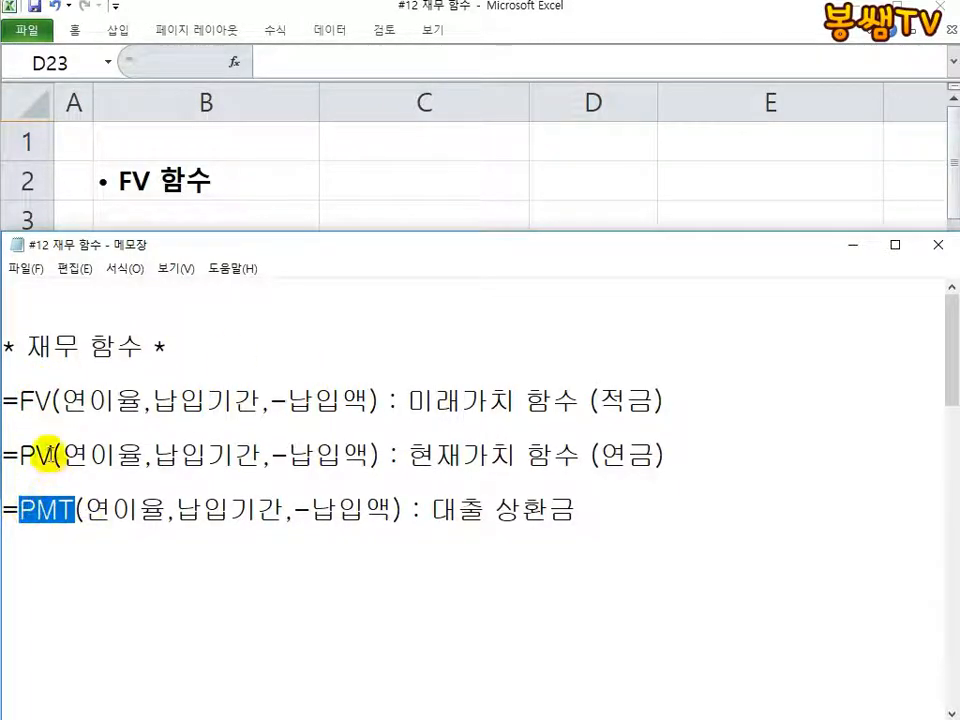
left_click(462, 404)
left_click_drag(462, 404, 522, 402)
left_click(678, 399)
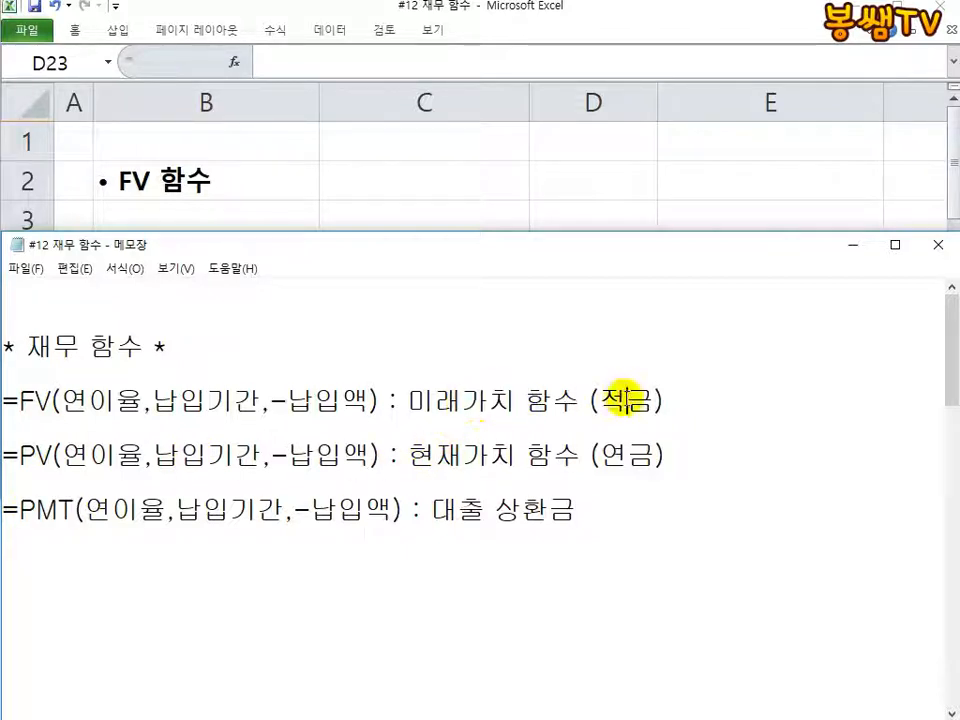
left_click_drag(442, 455, 538, 460)
left_click(642, 444)
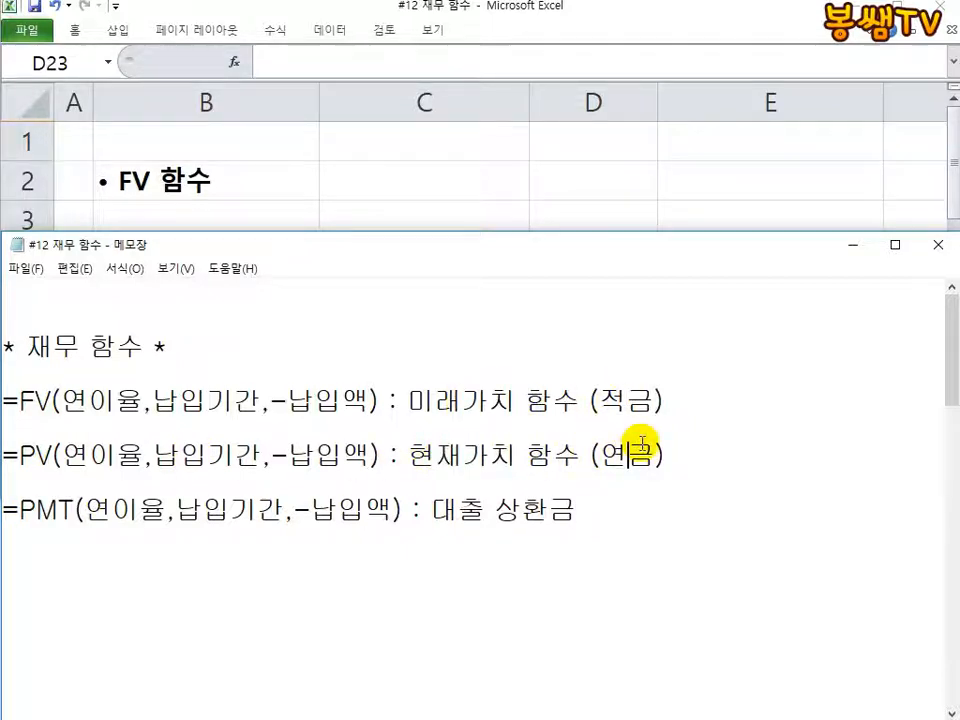
left_click_drag(423, 510, 548, 516)
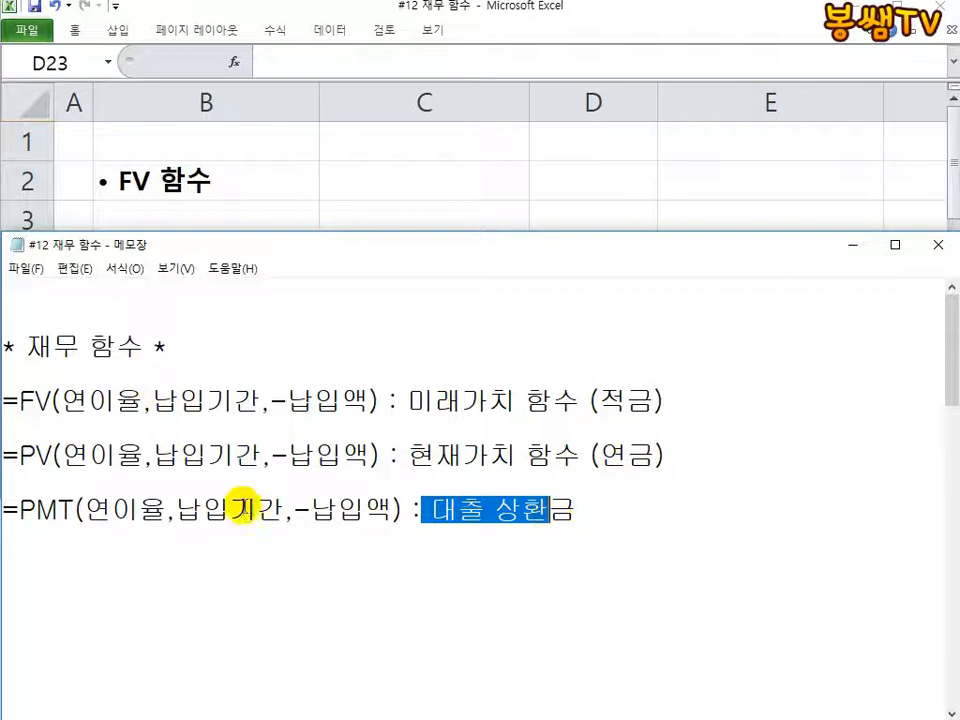
left_click_drag(284, 237, 264, 383)
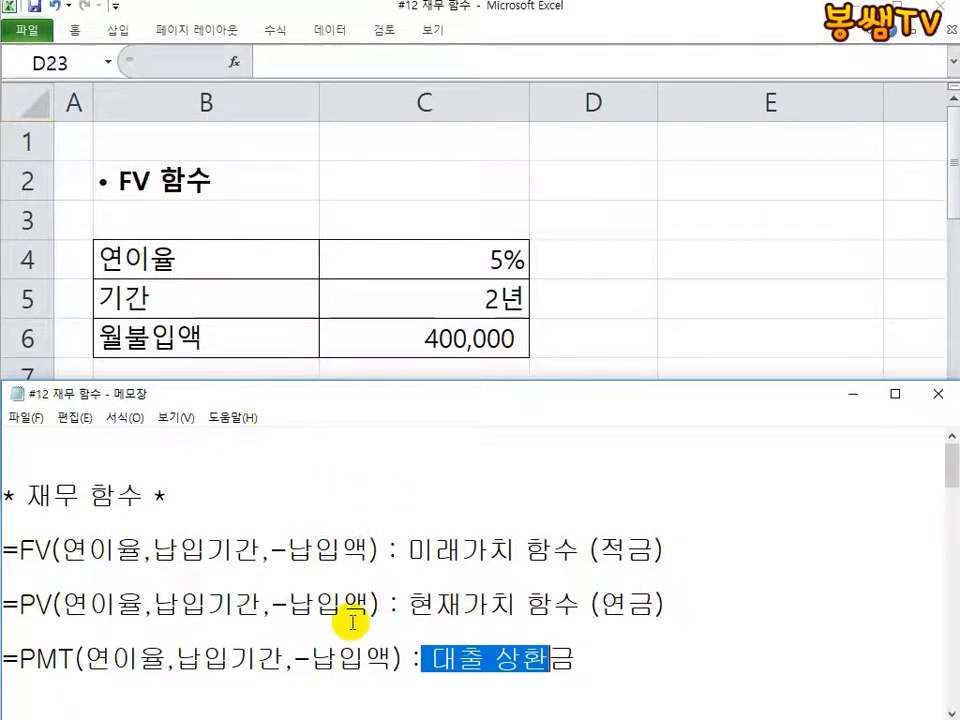